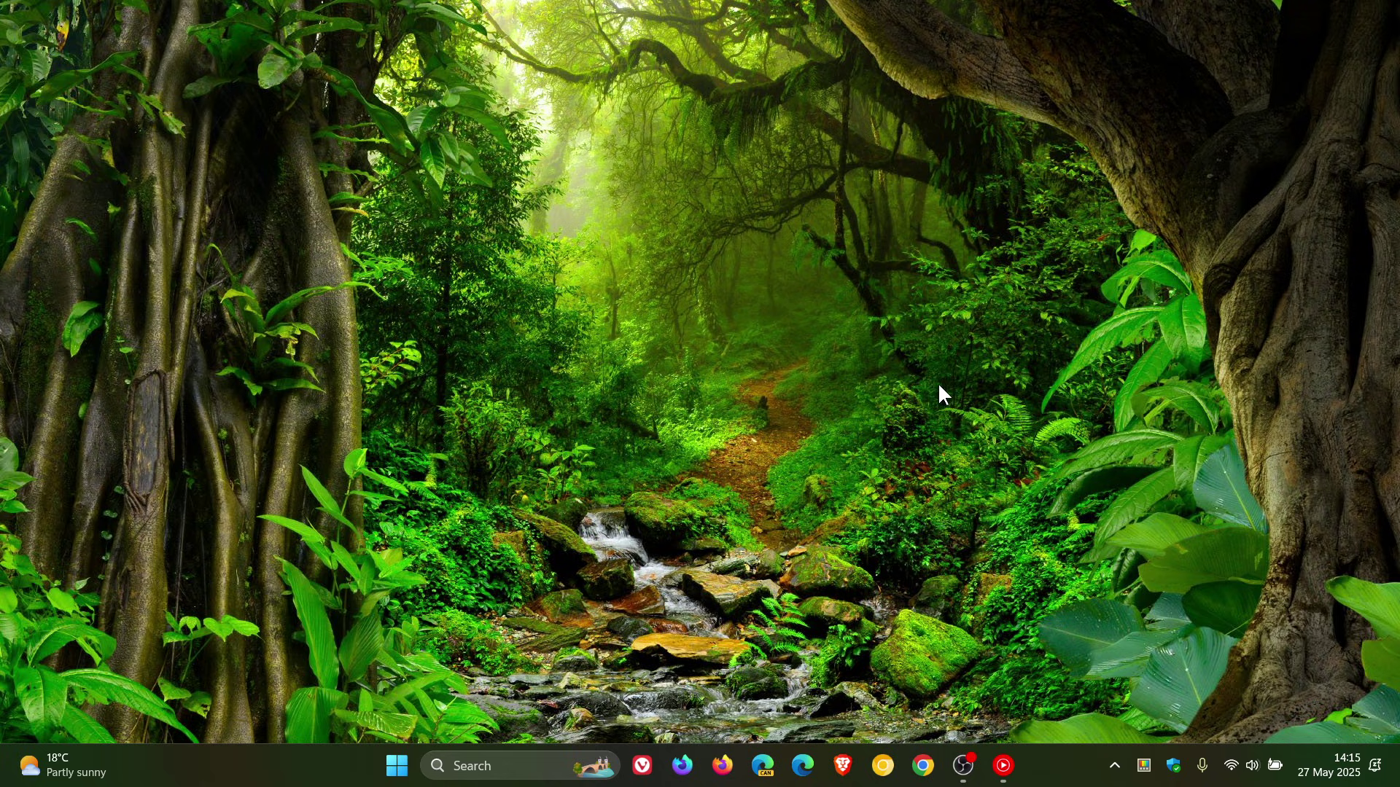
# Launch File Explorer from Start and open OneDrive Pictures › Thumbnails, listing 35 image files
pyautogui.click(397, 766)
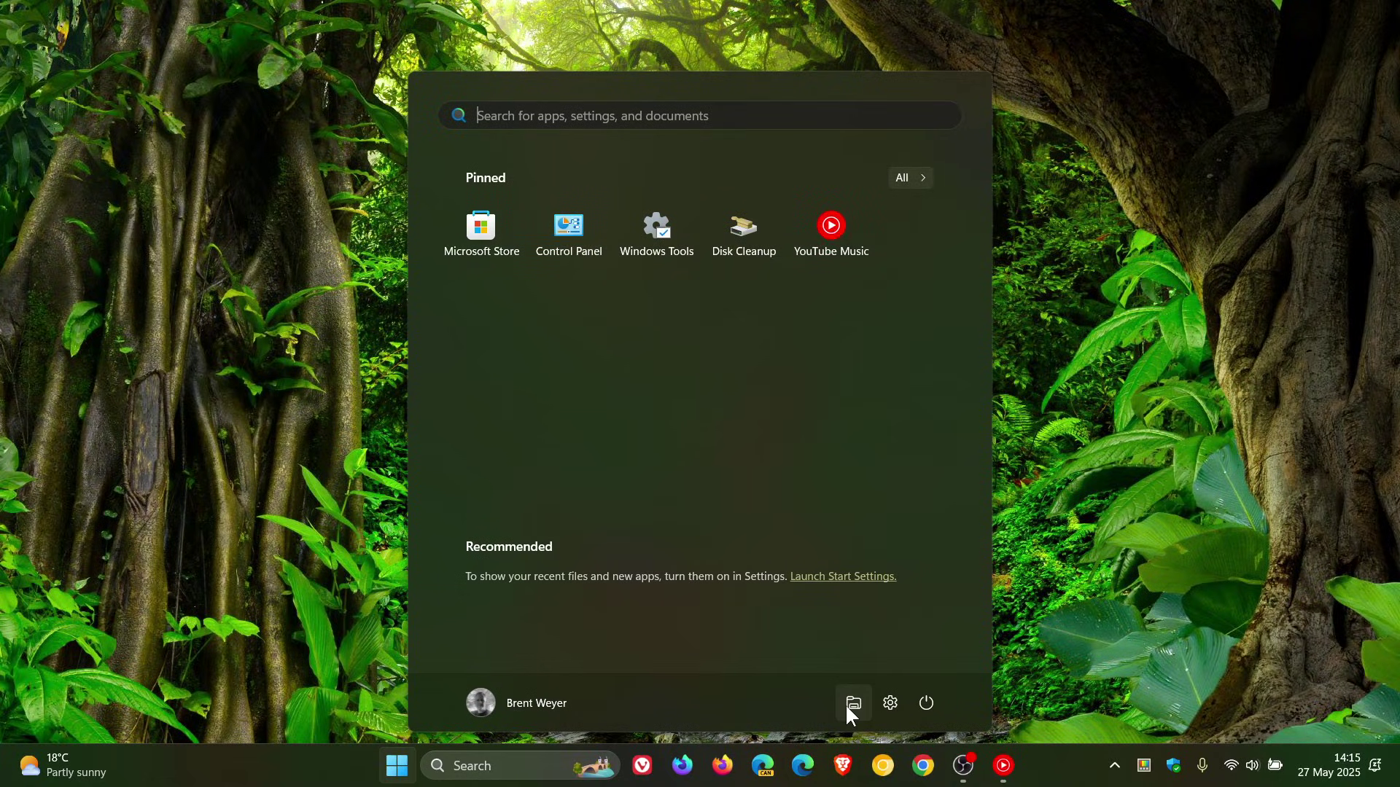
pyautogui.click(852, 703)
pyautogui.click(86, 288)
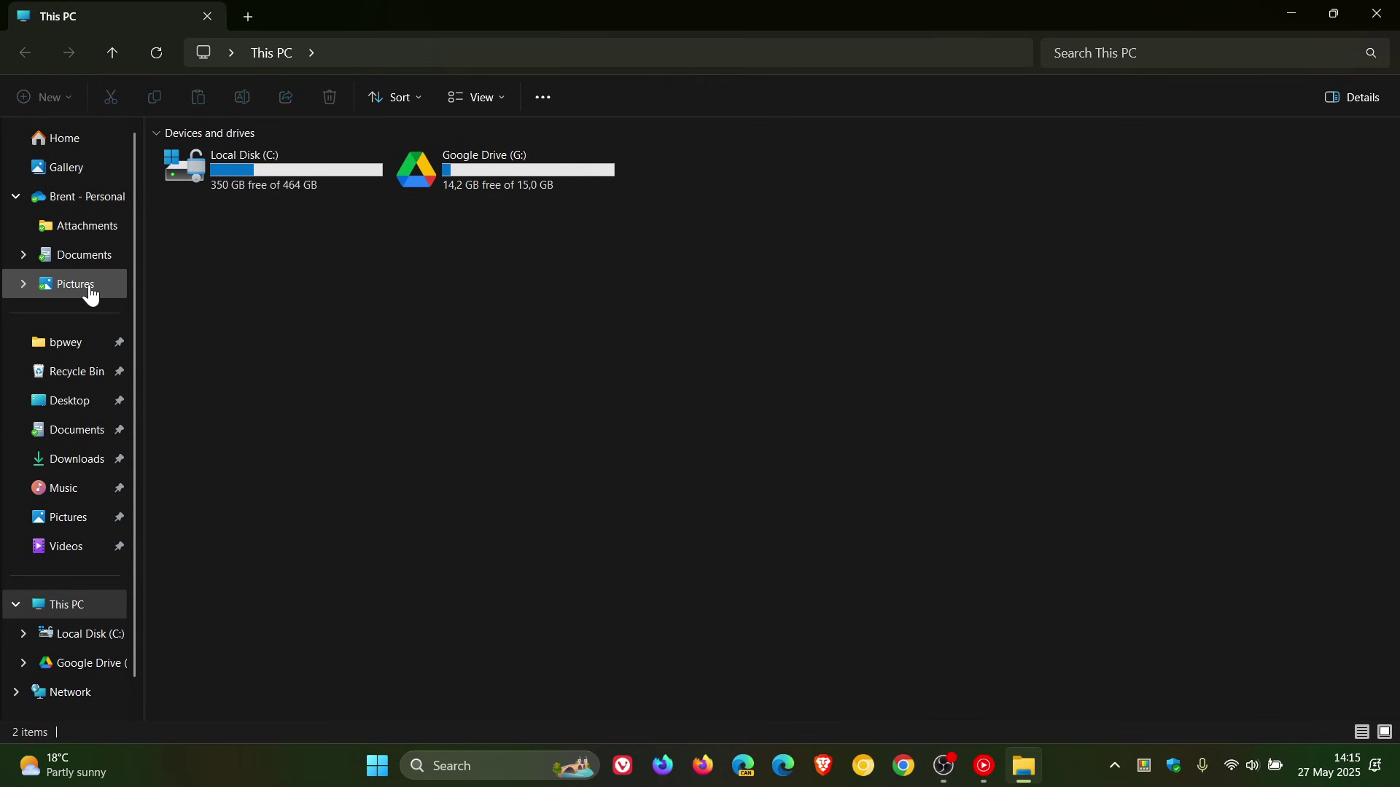
pyautogui.doubleClick(467, 159)
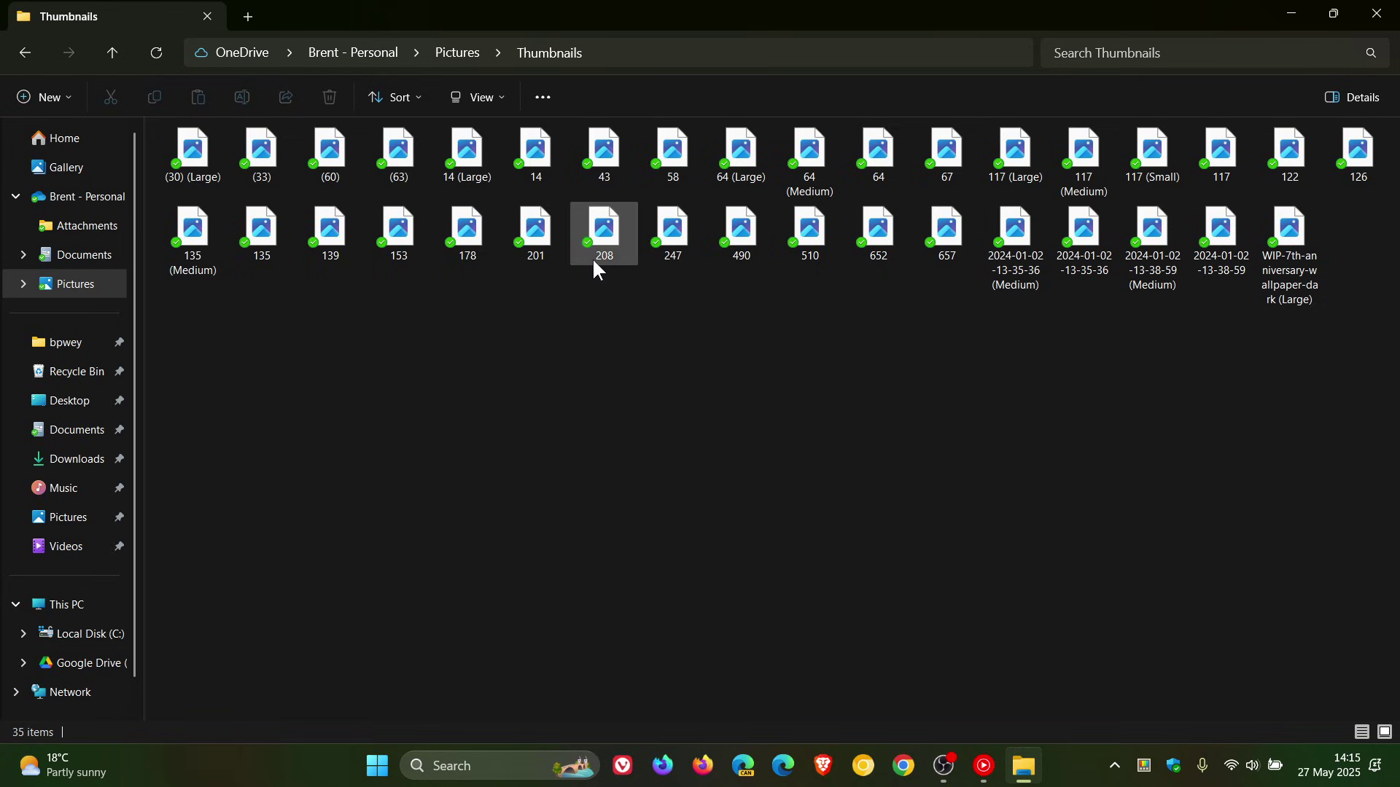
# Uncheck 'Always show icons, never thumbnails' in Folder Options' View settings and apply it
pyautogui.click(540, 95)
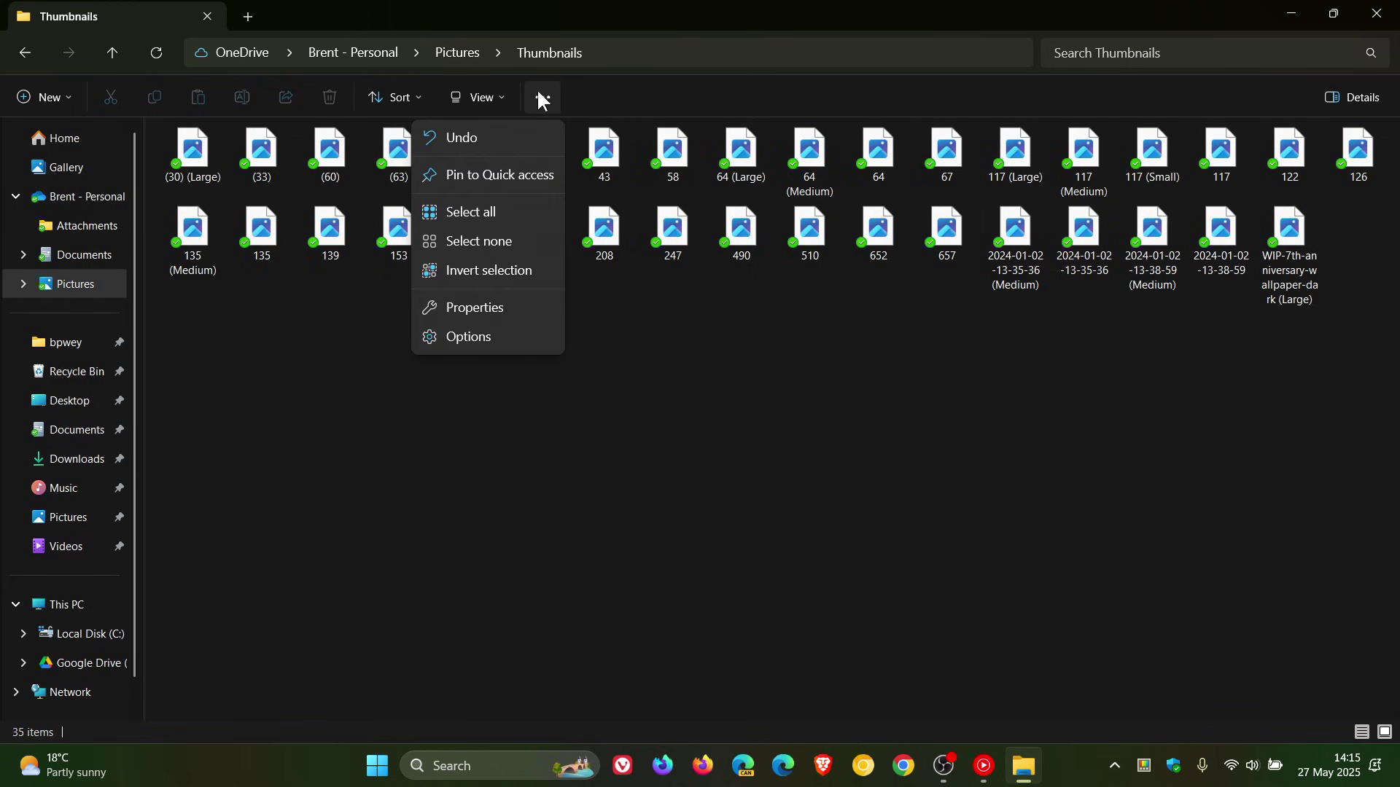
pyautogui.click(493, 340)
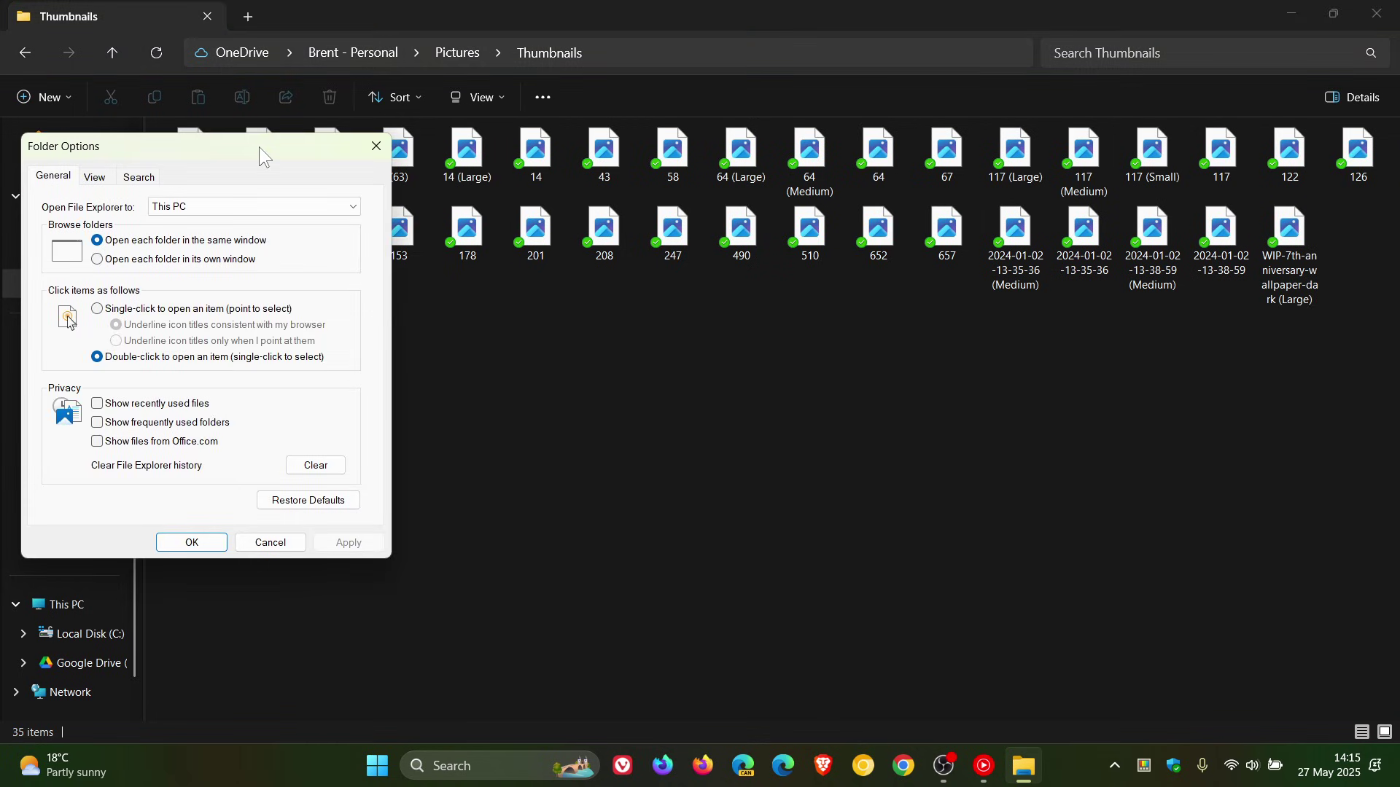
pyautogui.moveTo(266, 147); pyautogui.dragTo(828, 236)
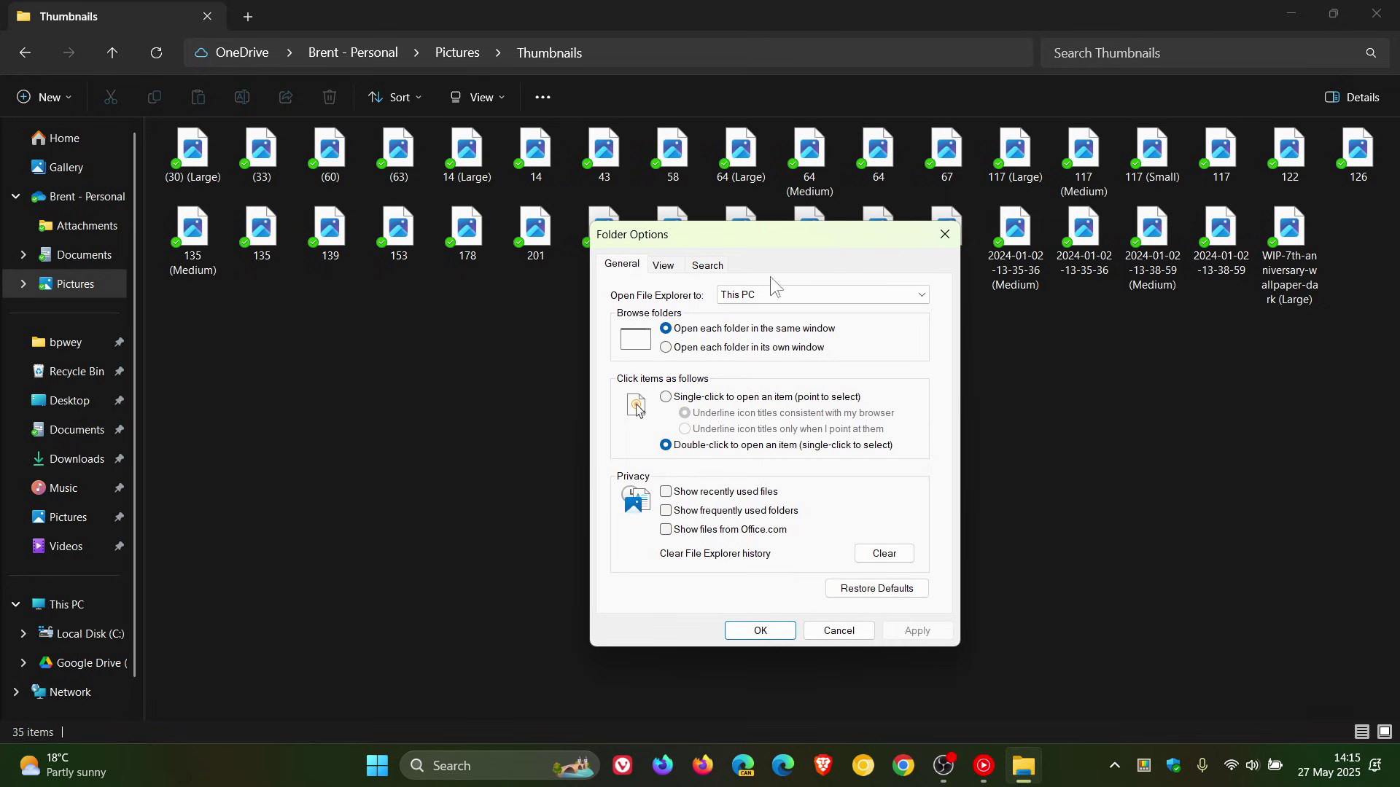
pyautogui.click(663, 267)
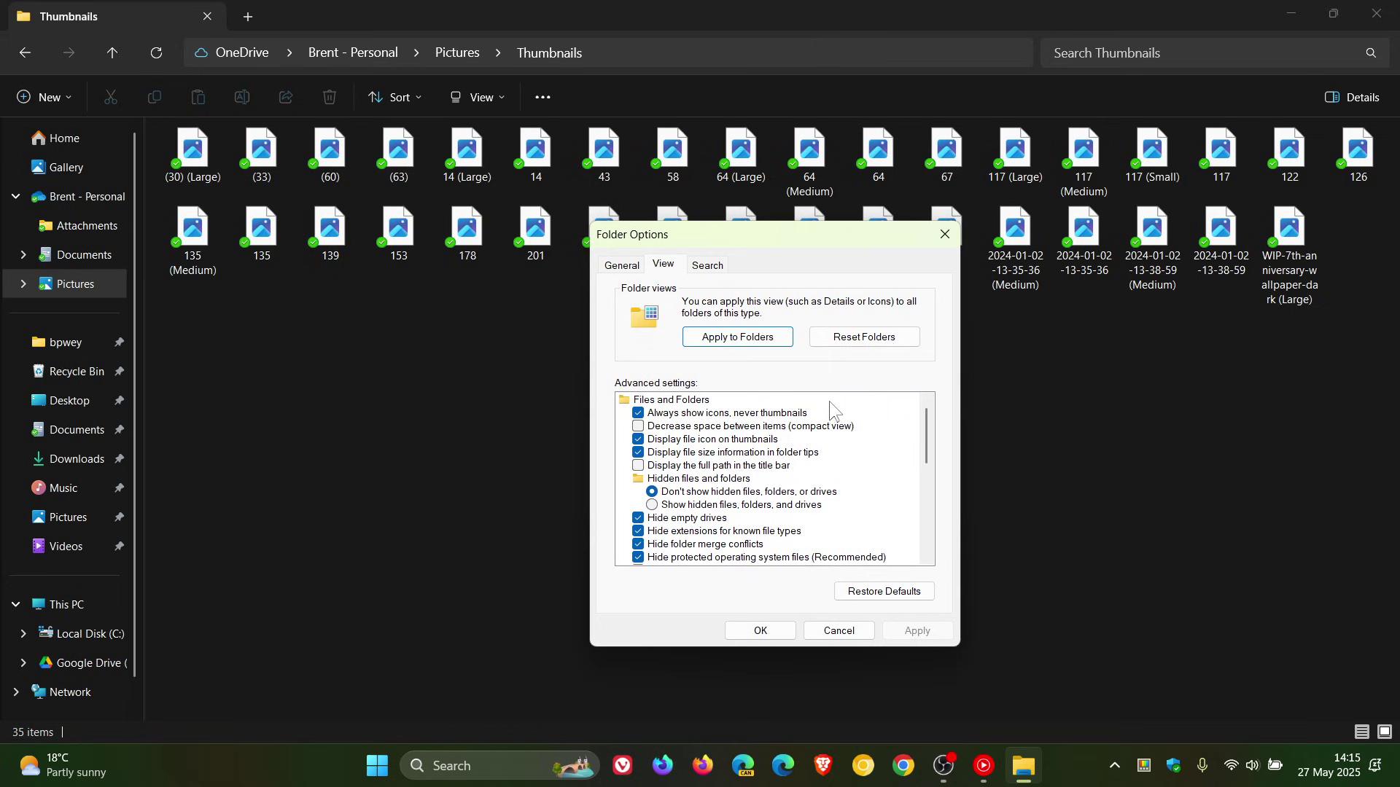
pyautogui.click(639, 414)
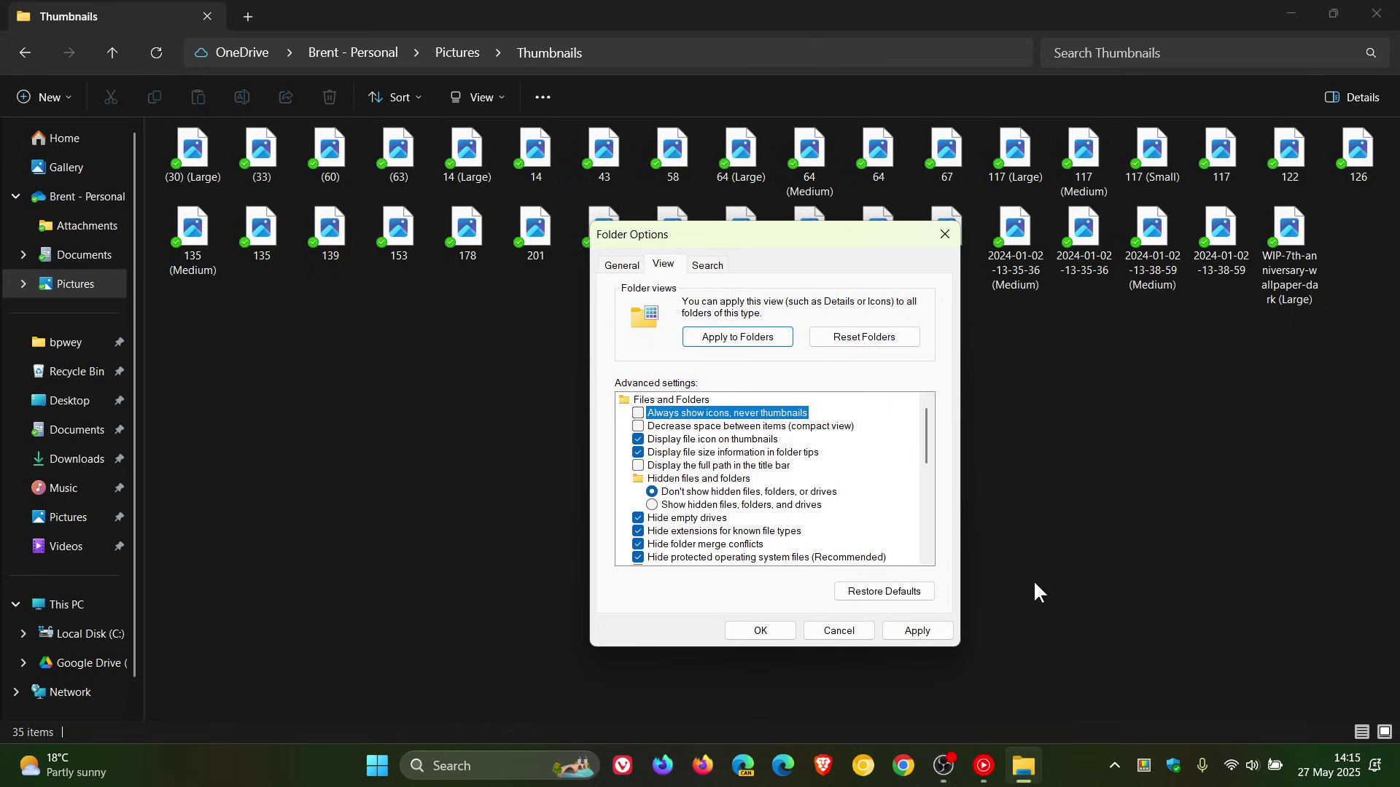
pyautogui.click(917, 631)
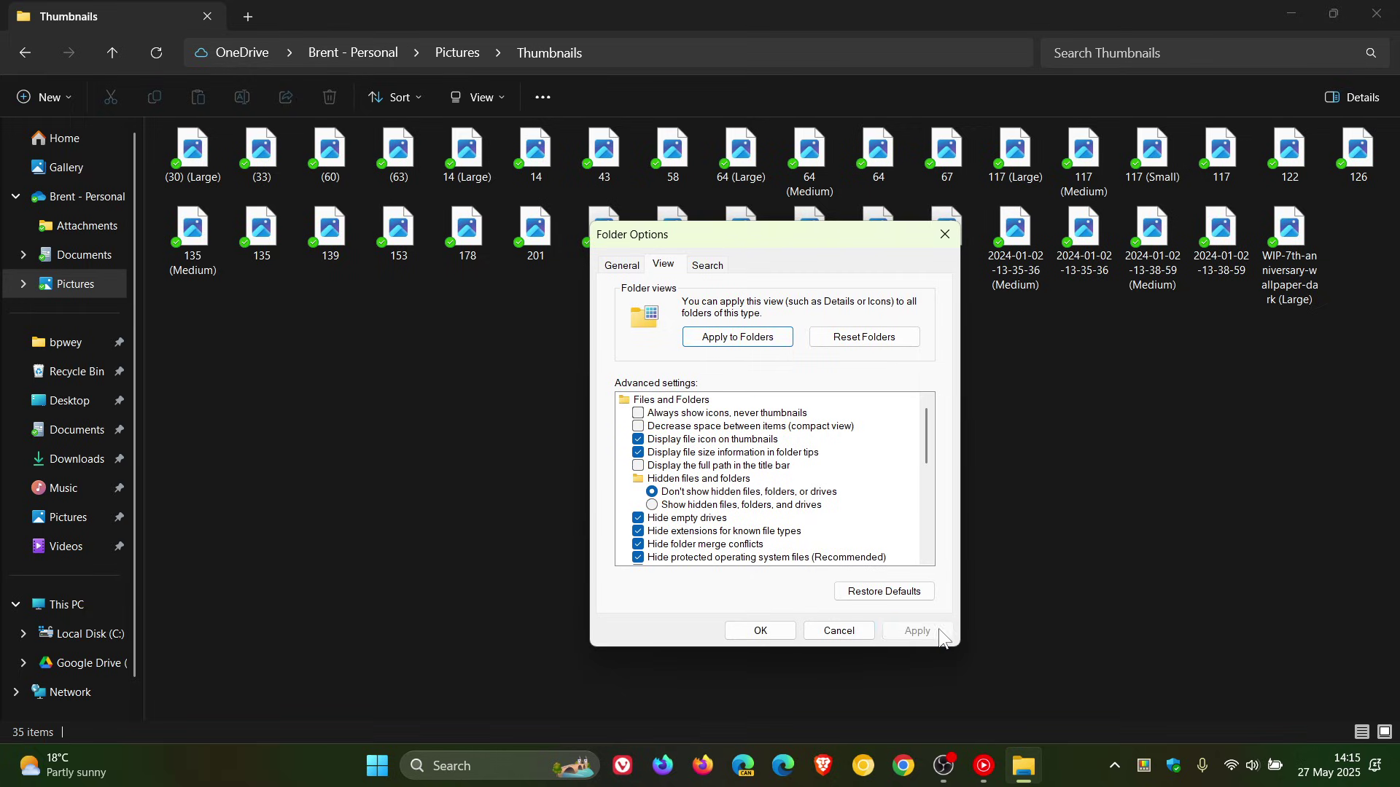
pyautogui.click(762, 631)
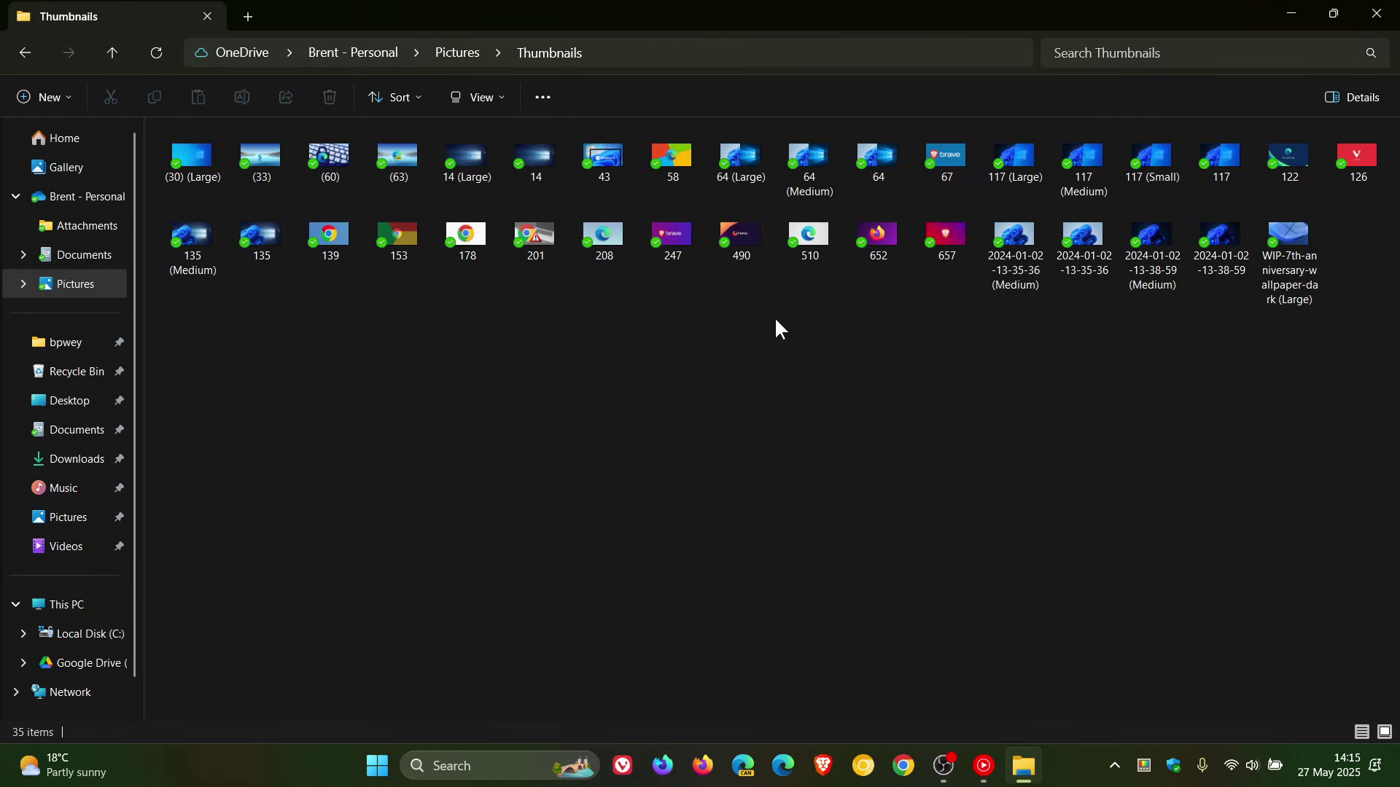
# Switch the Thumbnails folder view to Large icons, then to Extra large icons
pyautogui.rightClick(566, 332)
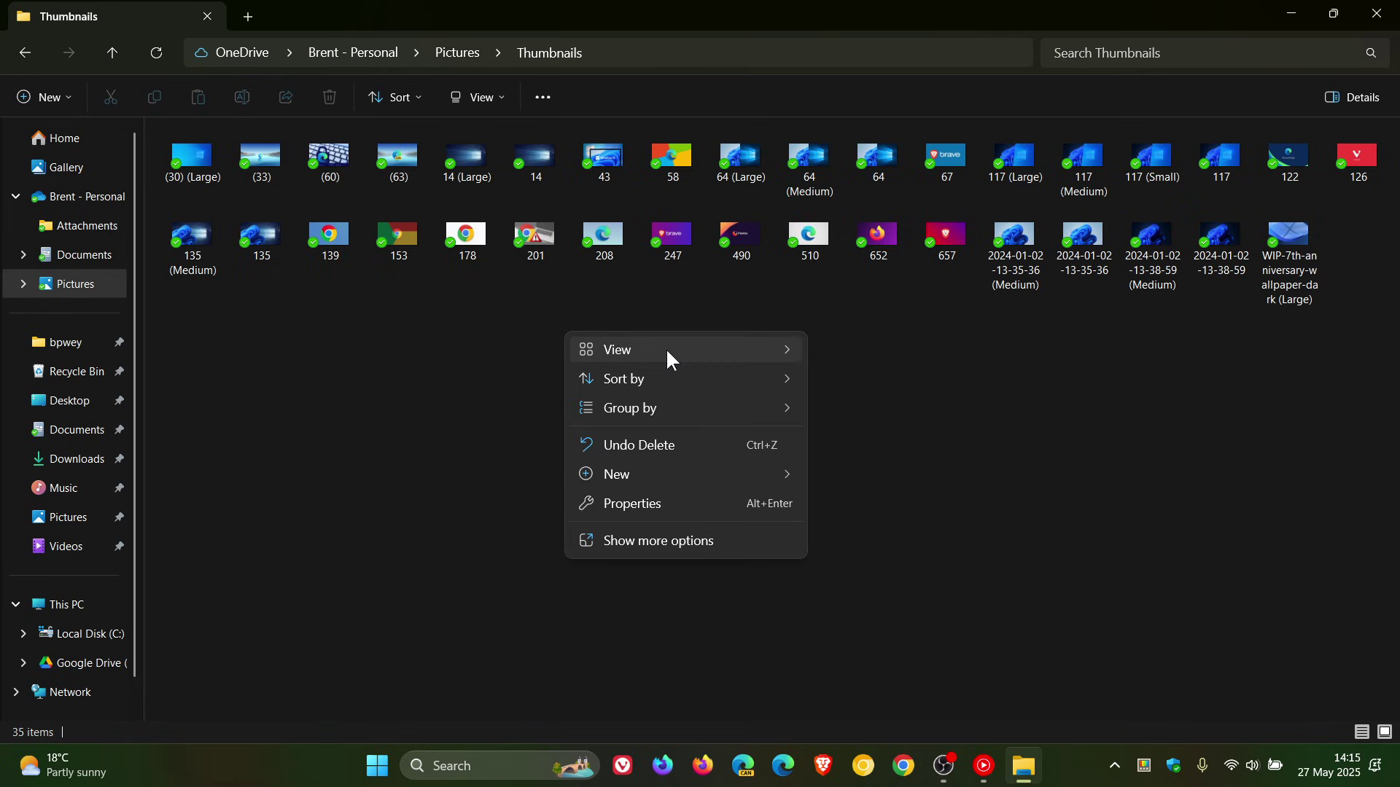
pyautogui.moveTo(667, 352)
pyautogui.click(873, 382)
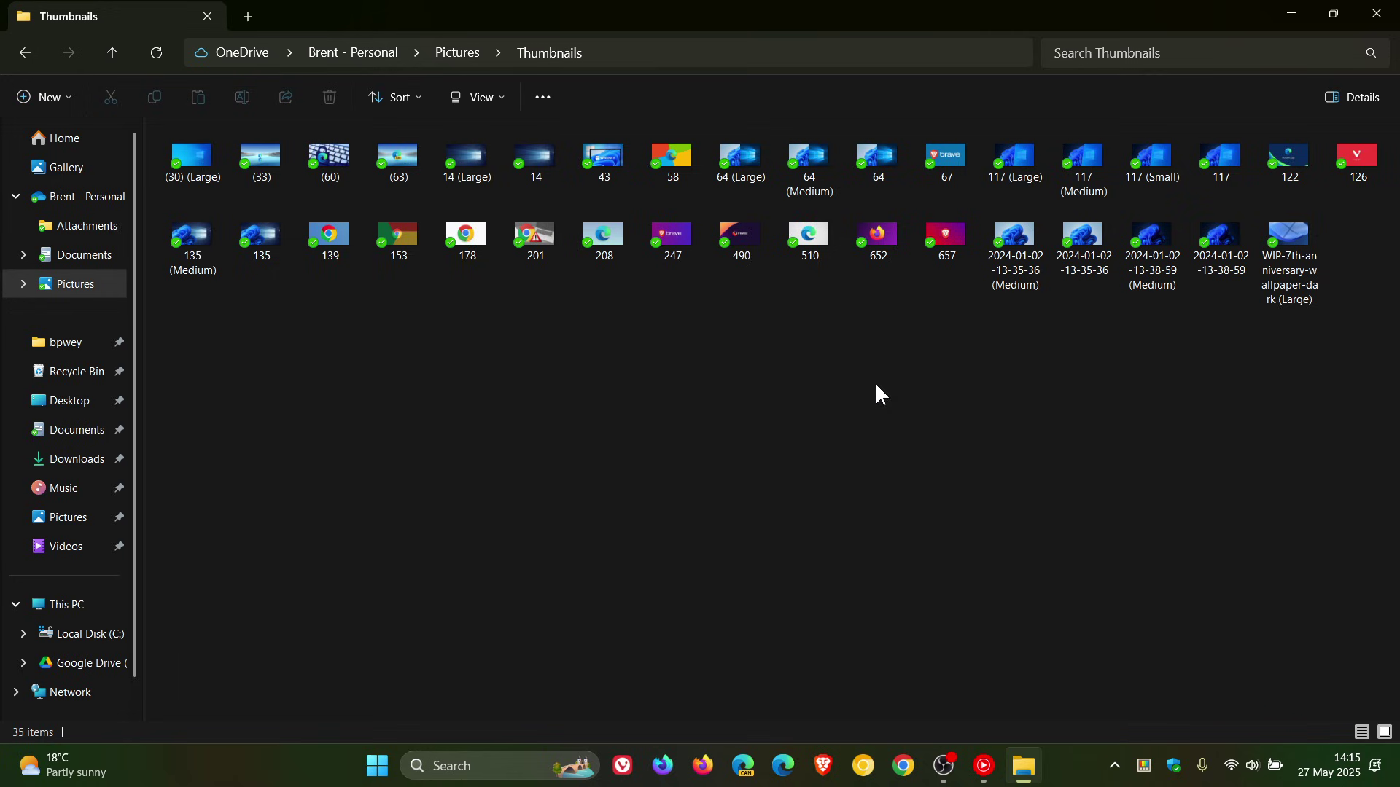
pyautogui.rightClick(658, 407)
pyautogui.moveTo(745, 426)
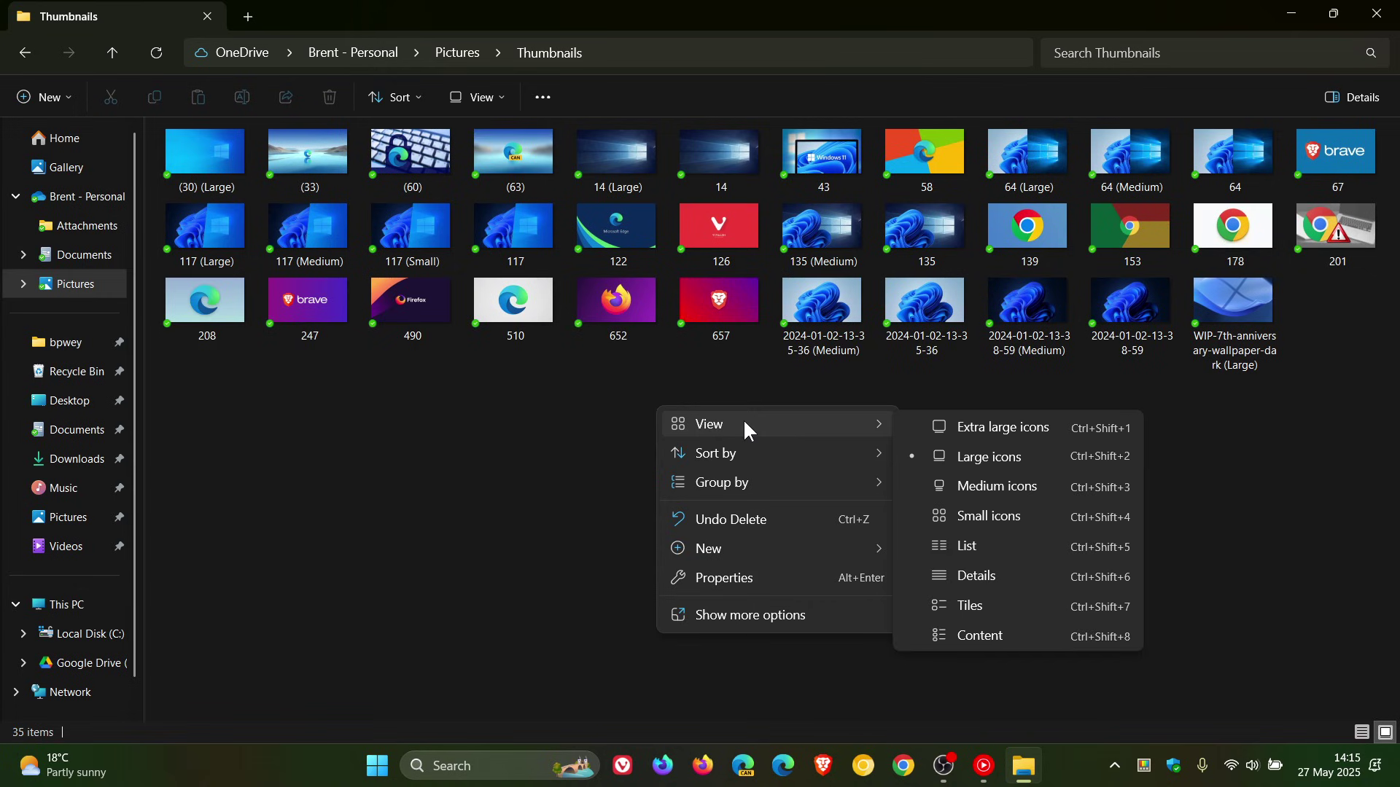
pyautogui.click(986, 429)
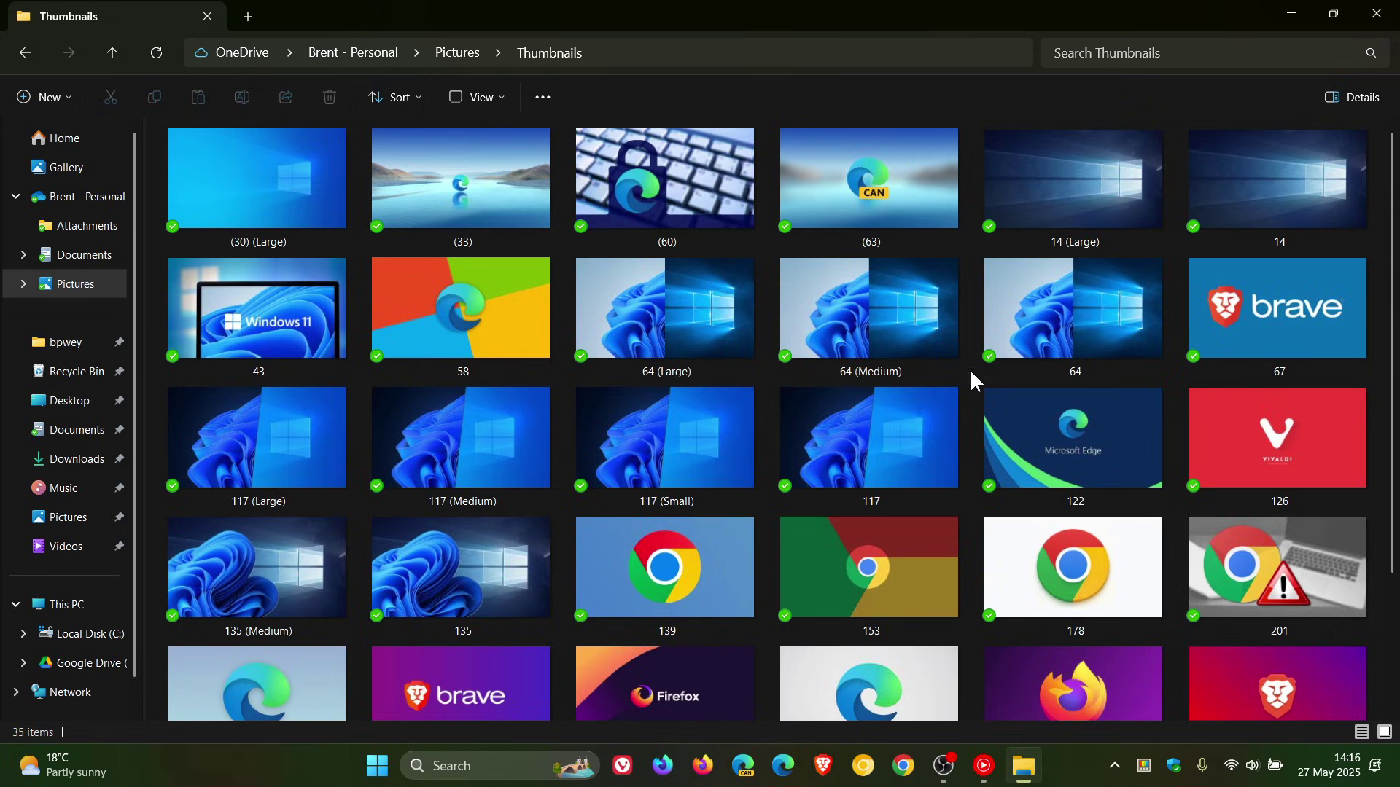
# Show the details pane and check the details of images 64 (Medium) and 64
pyautogui.click(1354, 96)
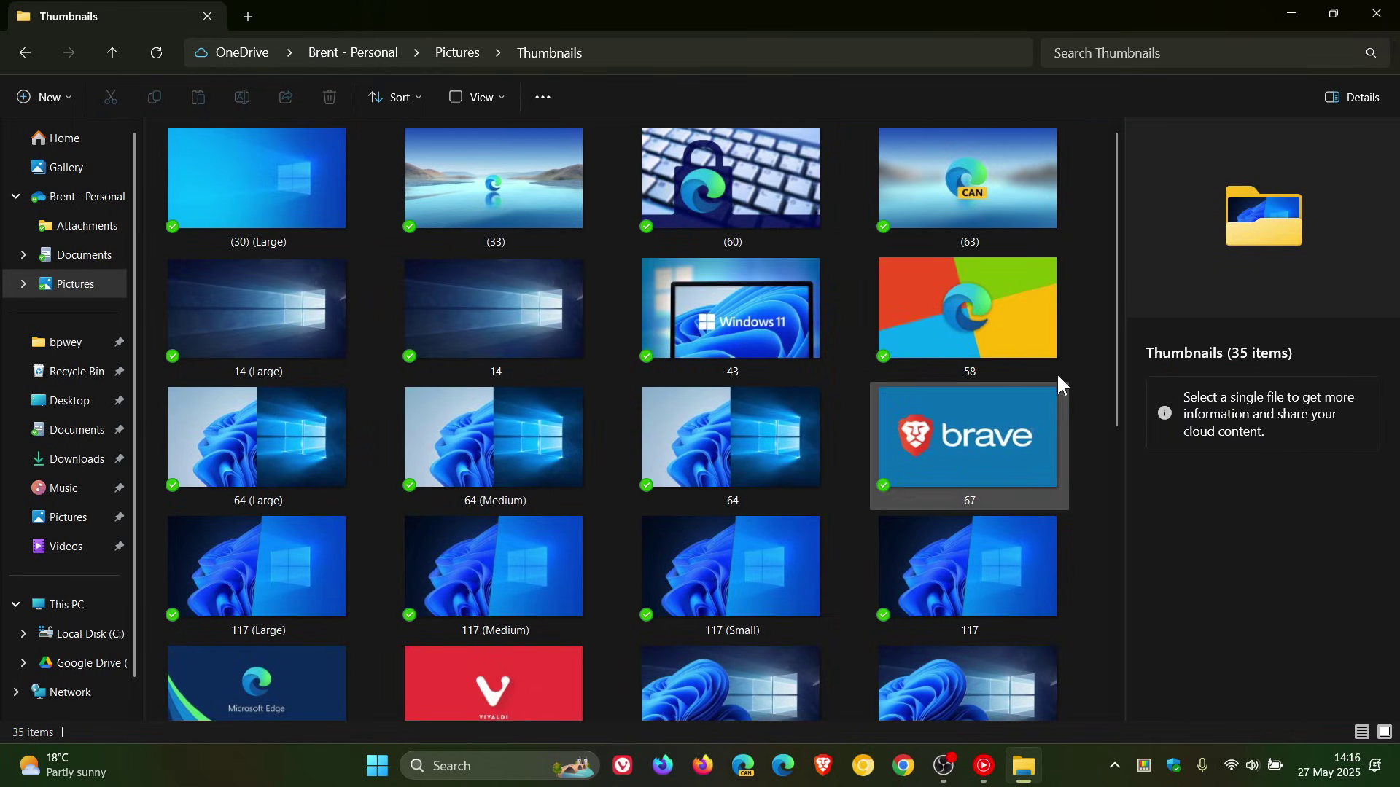
pyautogui.click(508, 446)
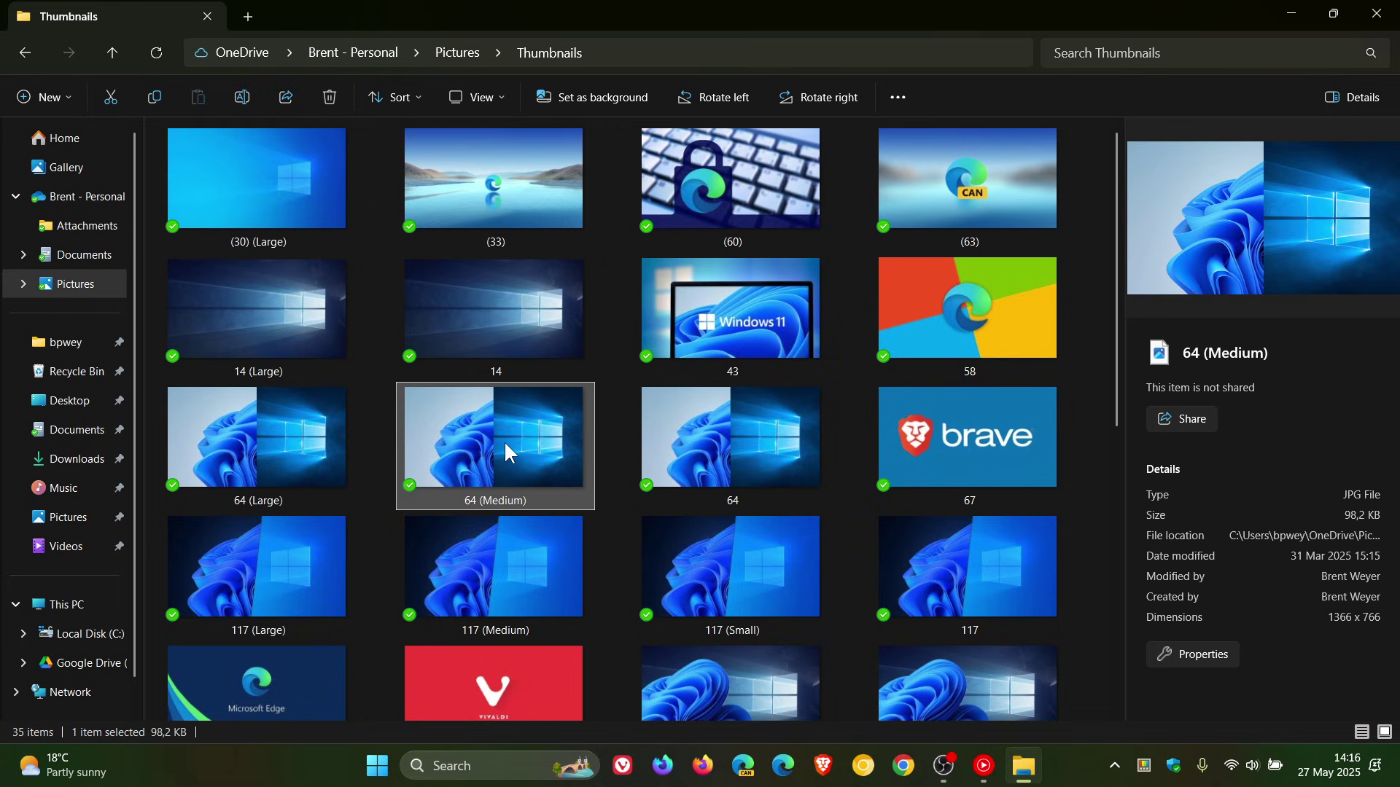
pyautogui.click(692, 435)
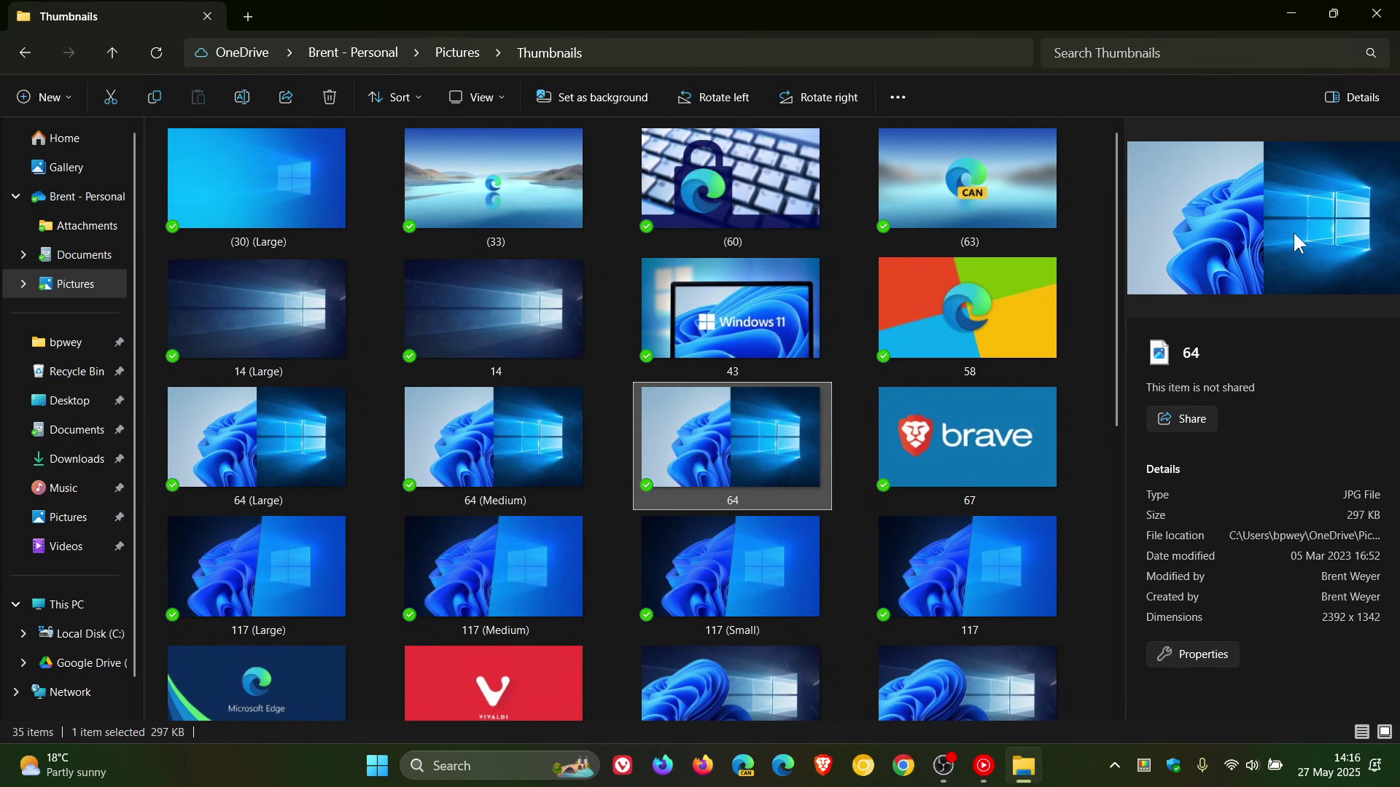
# Swap to the preview pane and preview 67, 117 (Small, Medium, Large), then 64 (Large)
pyautogui.click(474, 101)
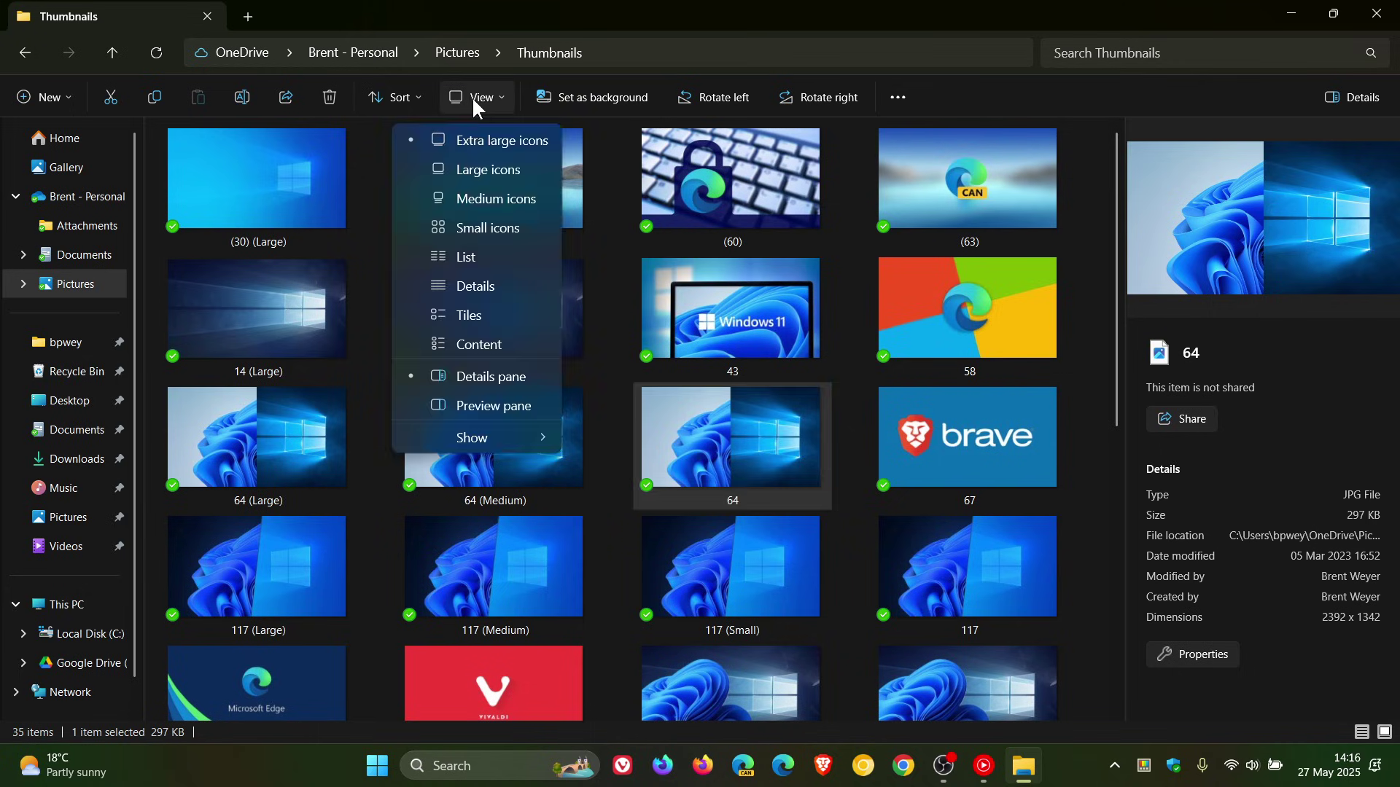
pyautogui.click(479, 401)
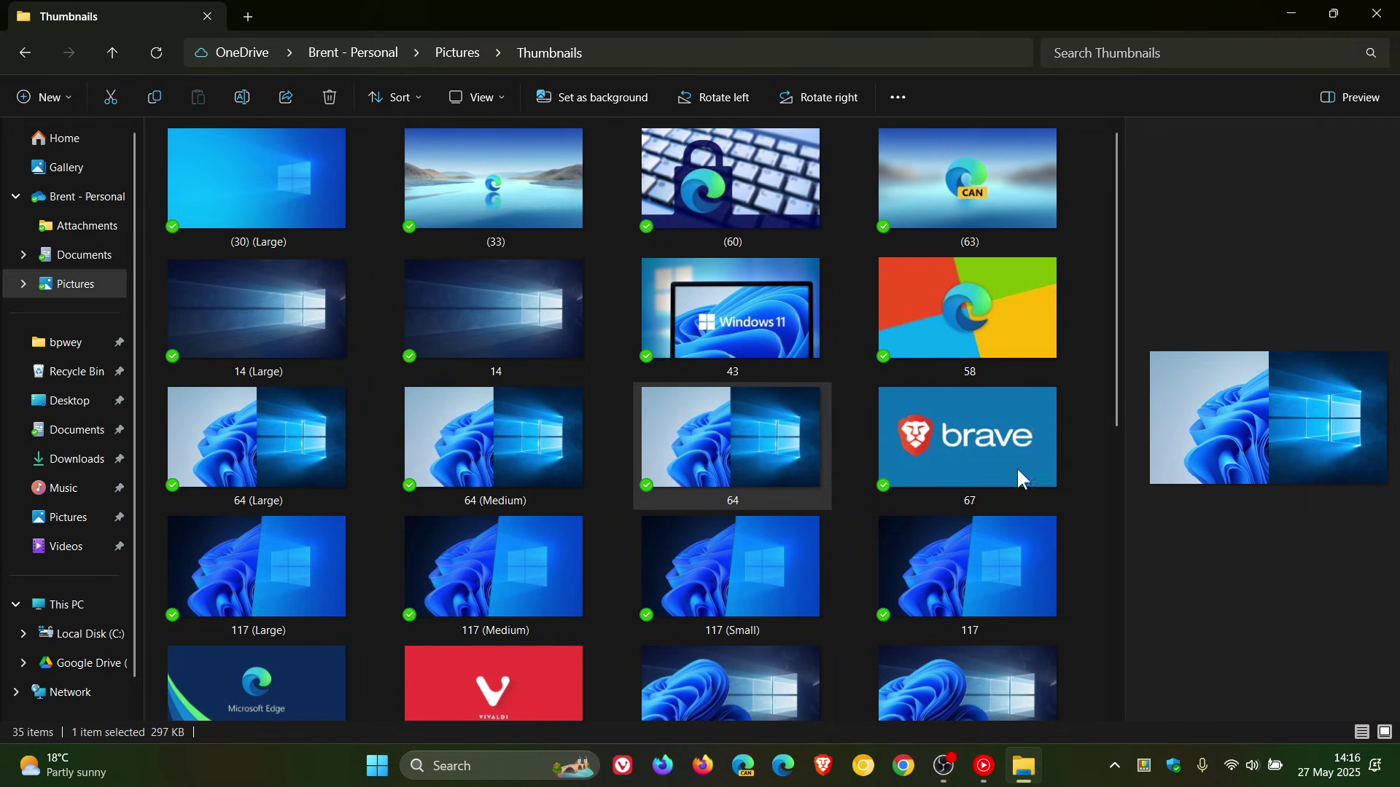
pyautogui.click(947, 457)
pyautogui.click(791, 570)
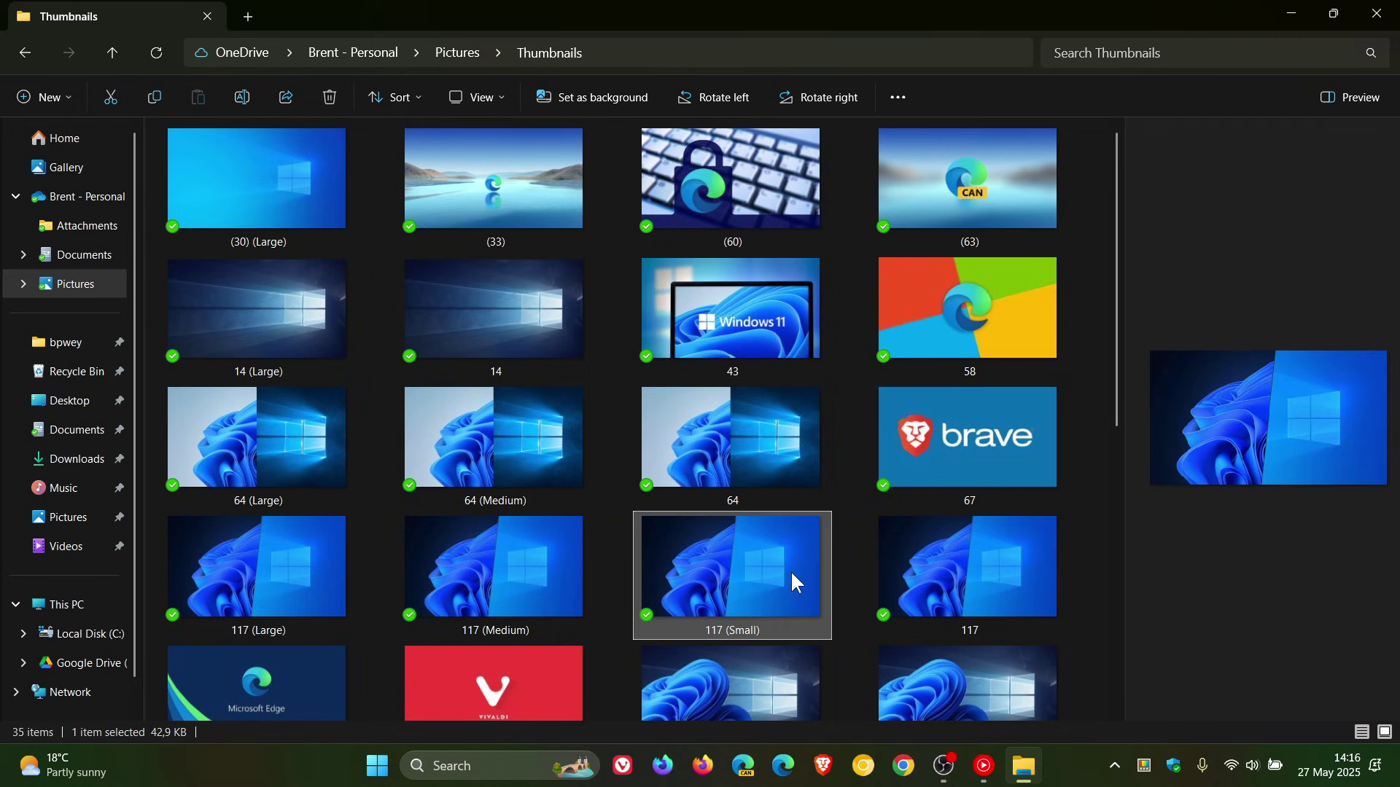
pyautogui.click(491, 567)
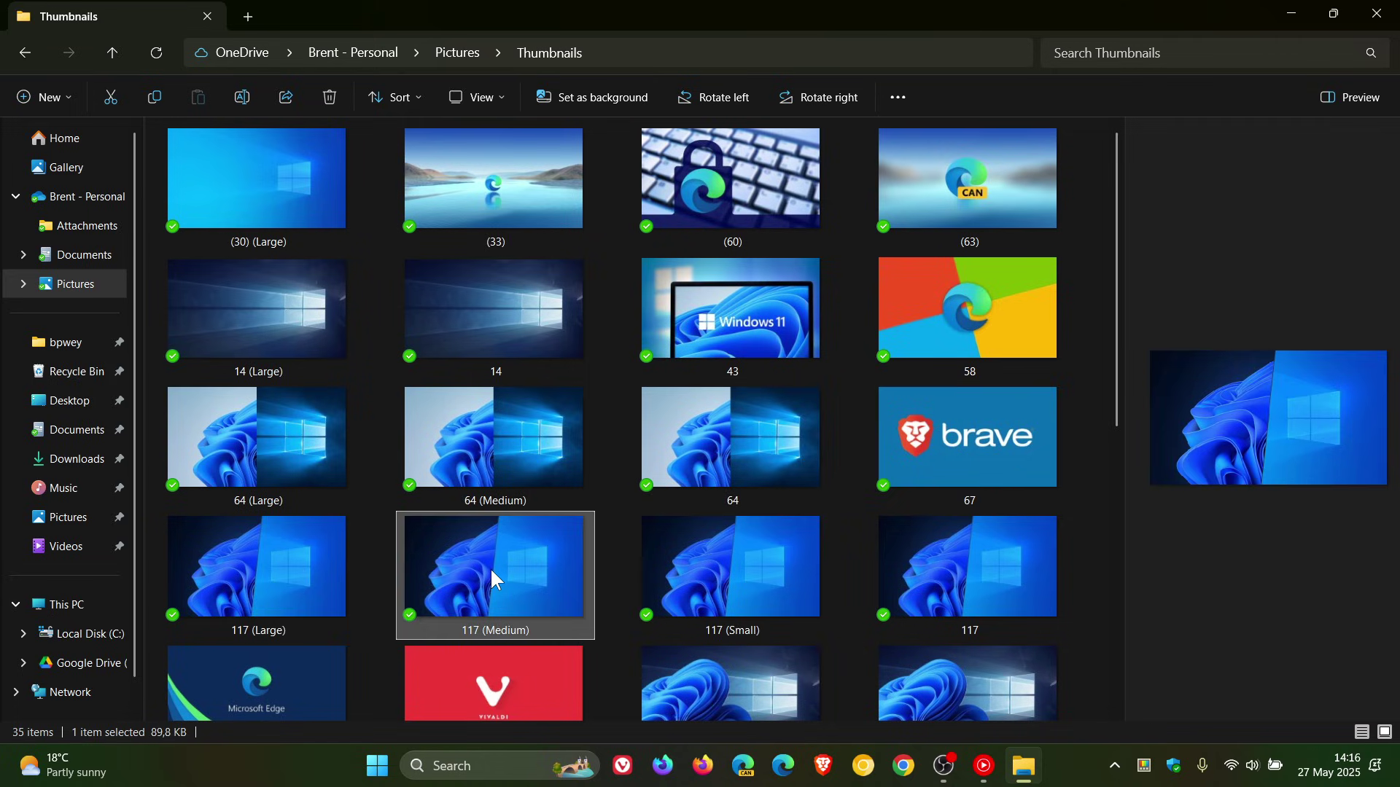
pyautogui.click(238, 565)
pyautogui.click(250, 439)
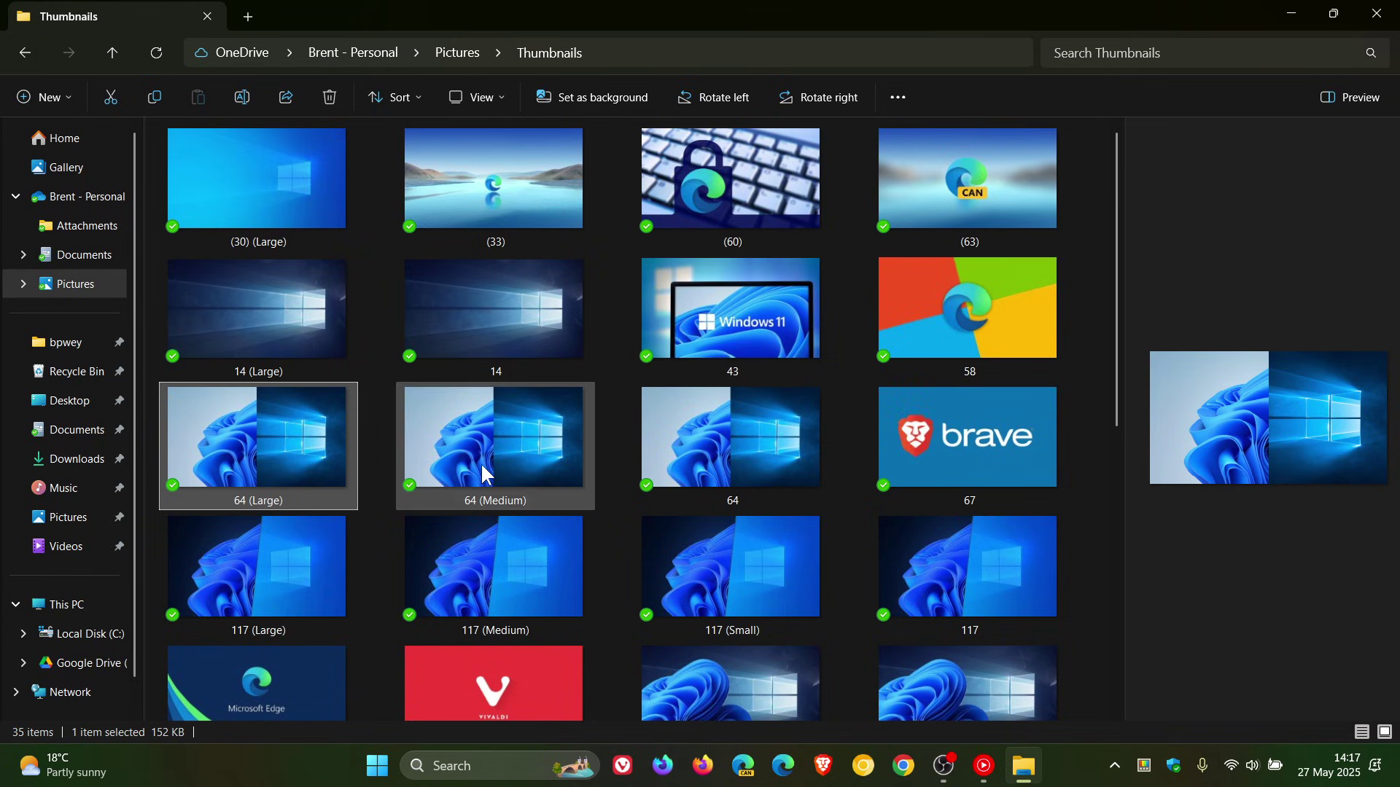
# Hide the preview pane, switch thumbnails to Large icons, and minimise File Explorer
pyautogui.click(1356, 99)
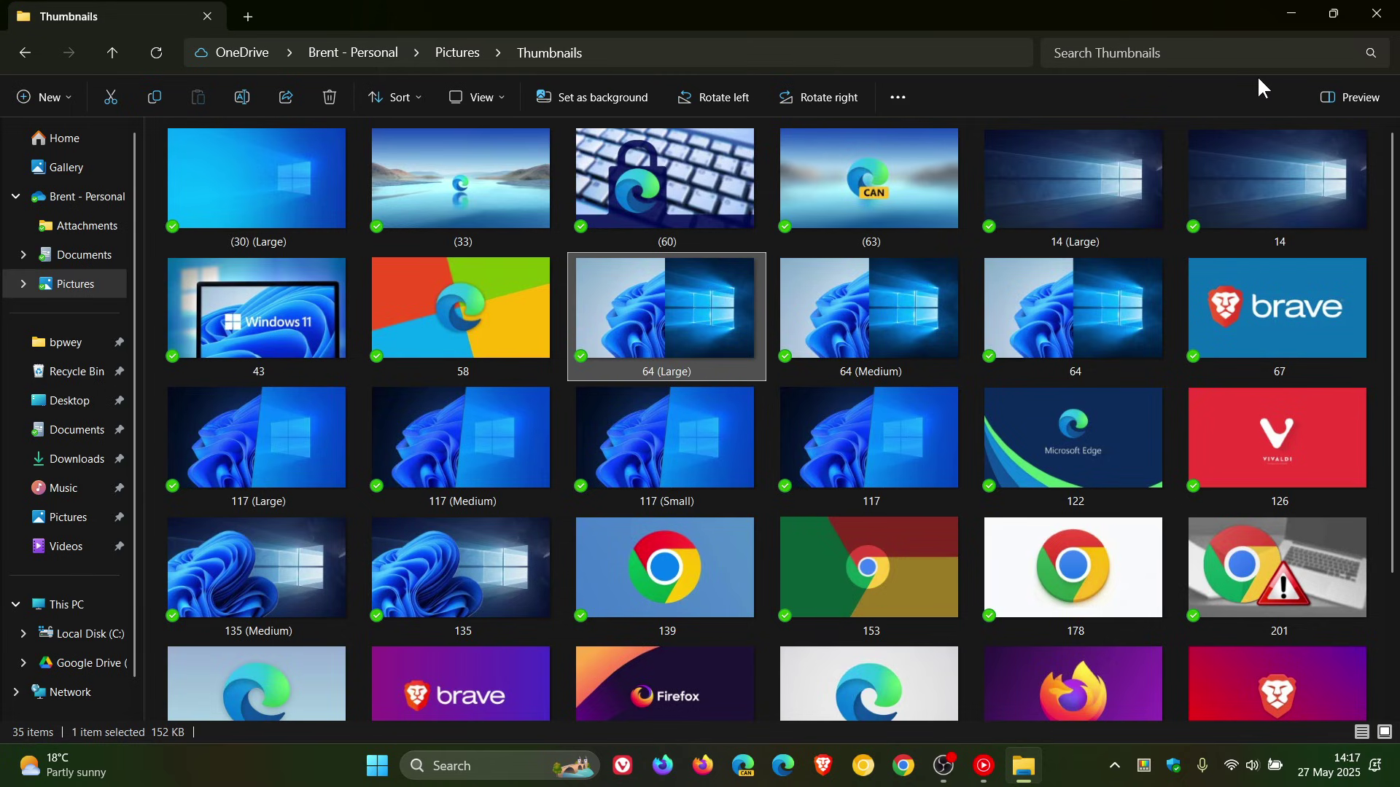
pyautogui.click(471, 94)
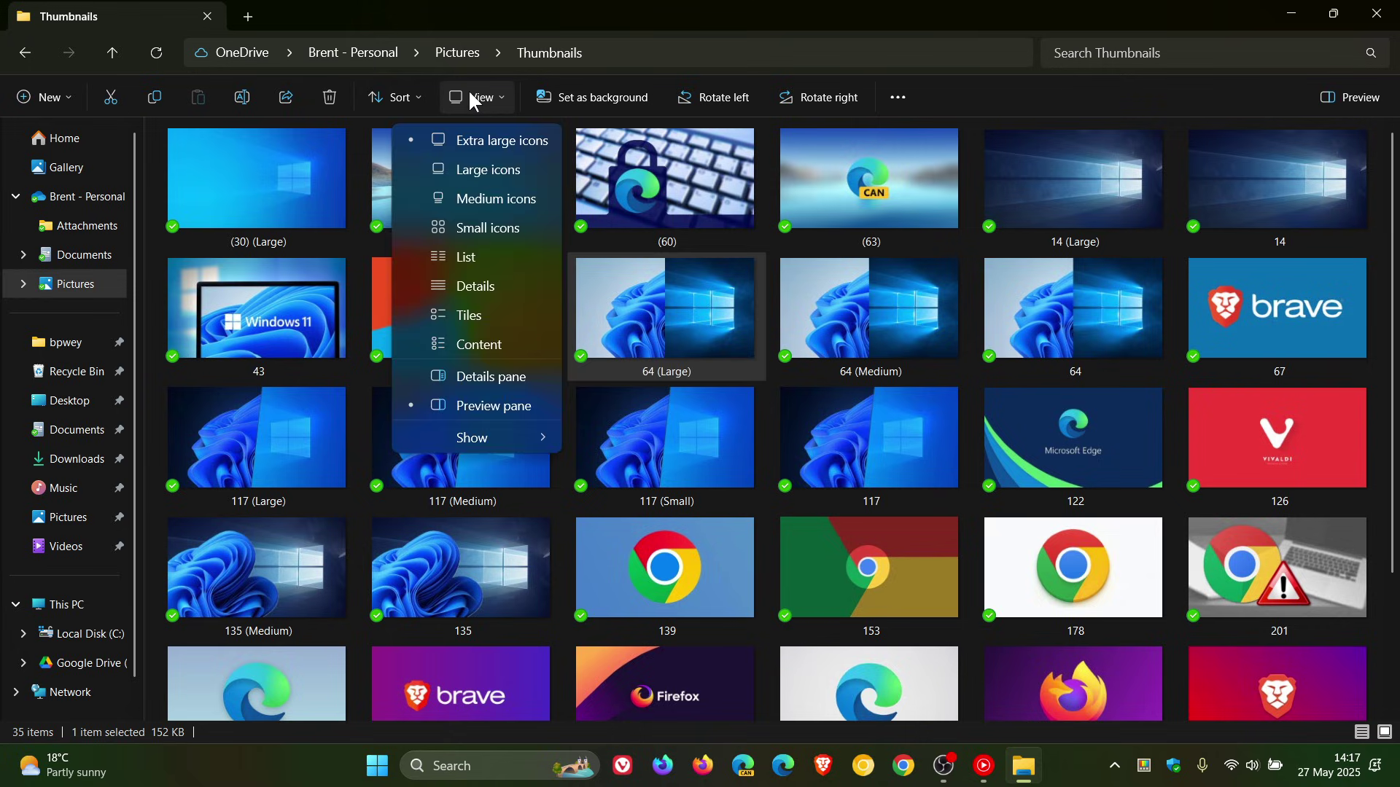
pyautogui.click(485, 175)
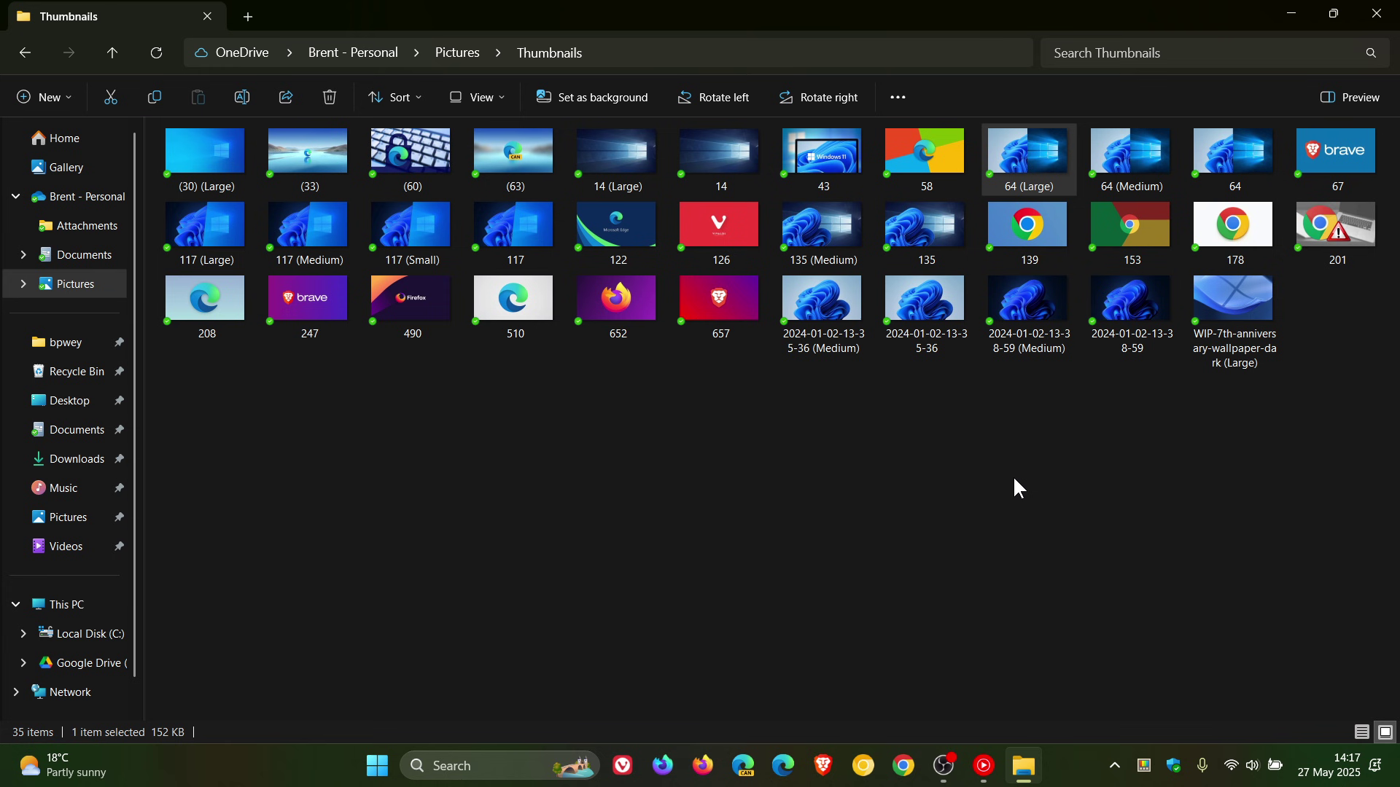
pyautogui.click(1293, 16)
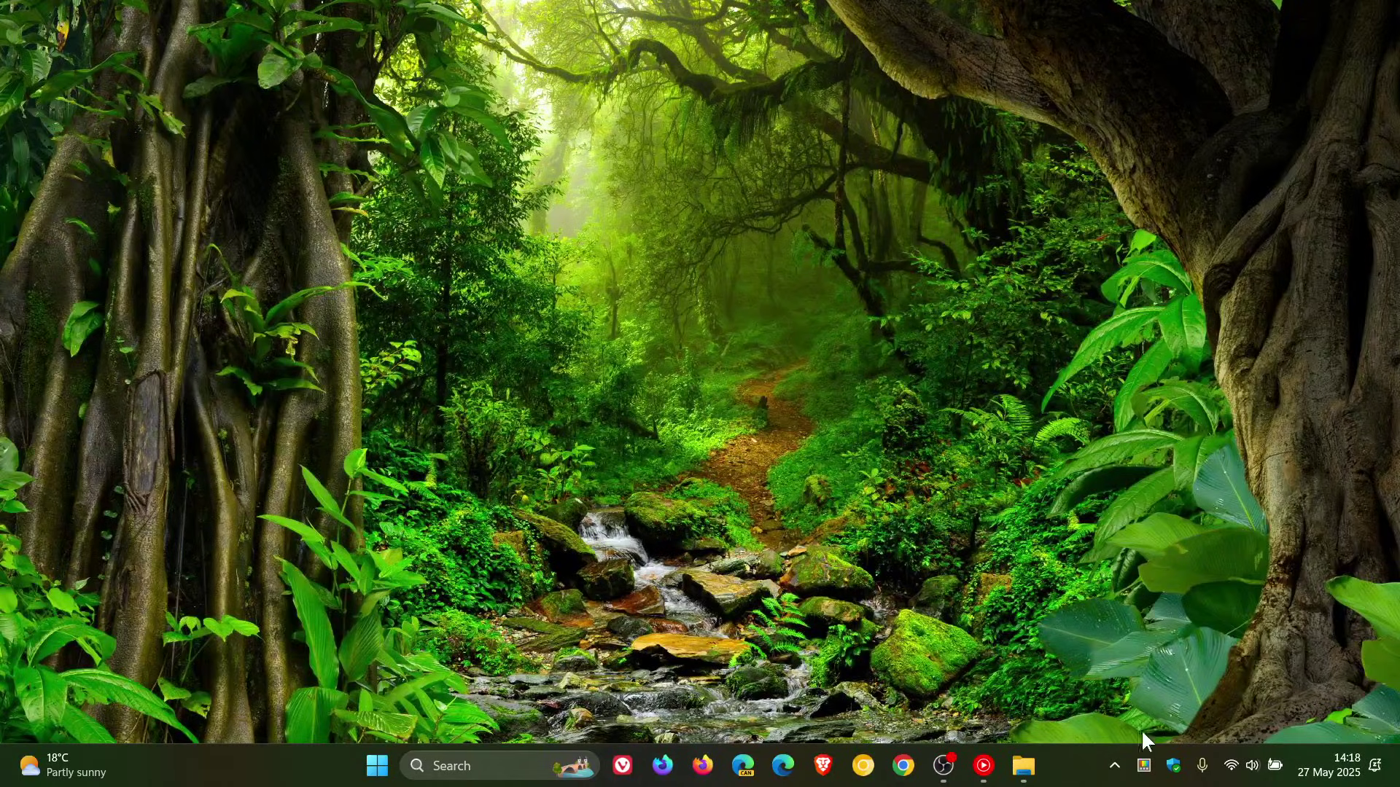
# Turn on Peek in PowerToys Settings with its Ctrl + Space shortcut, then minimise the window
pyautogui.click(1144, 767)
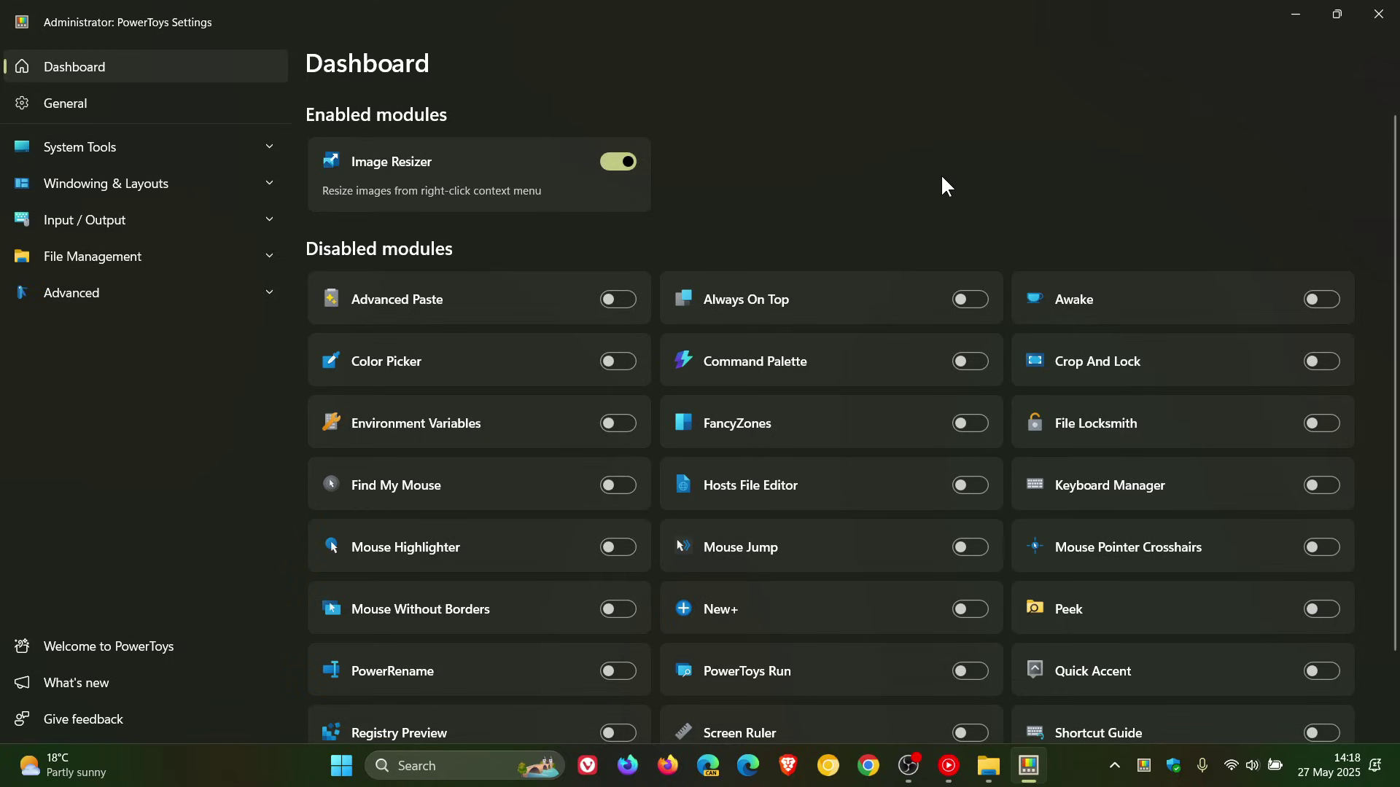
pyautogui.click(1090, 613)
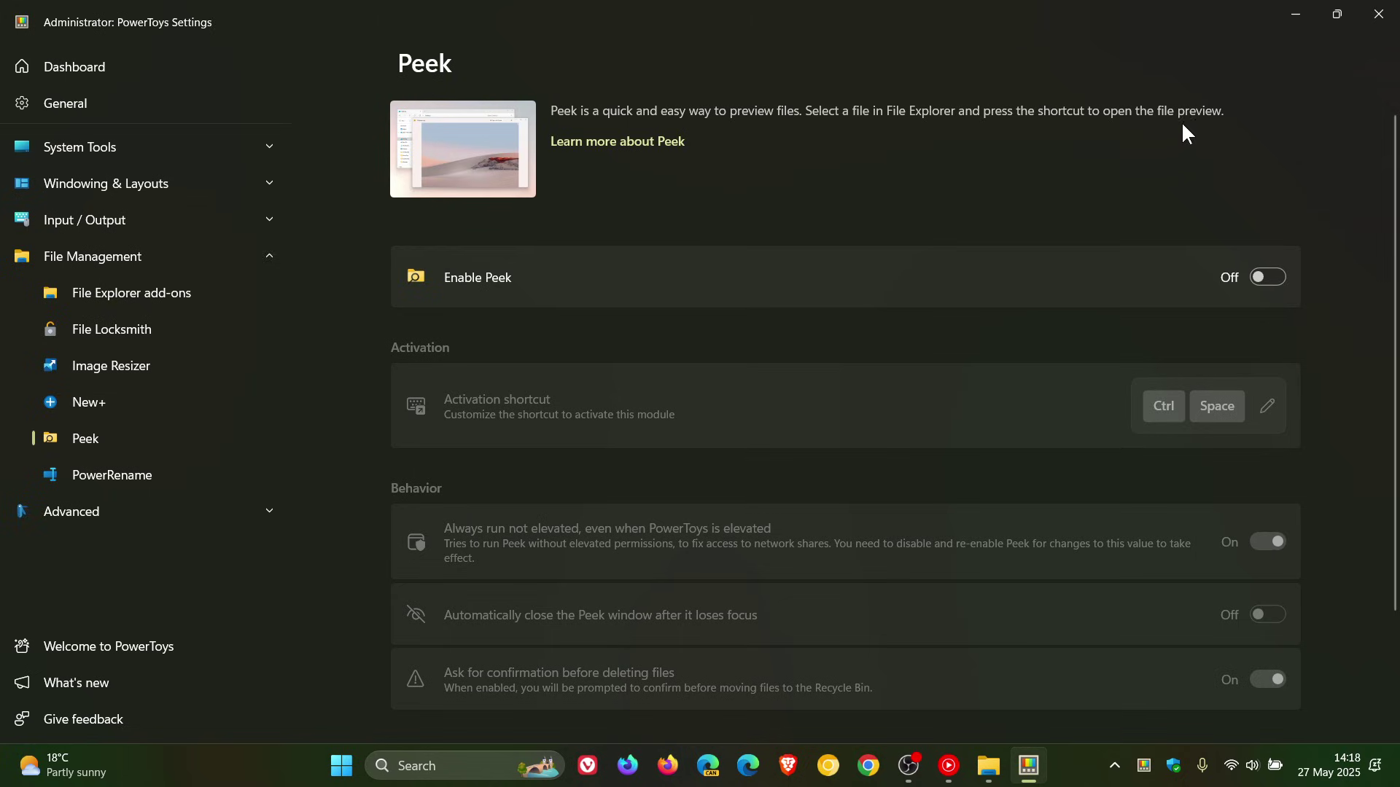
pyautogui.click(1283, 280)
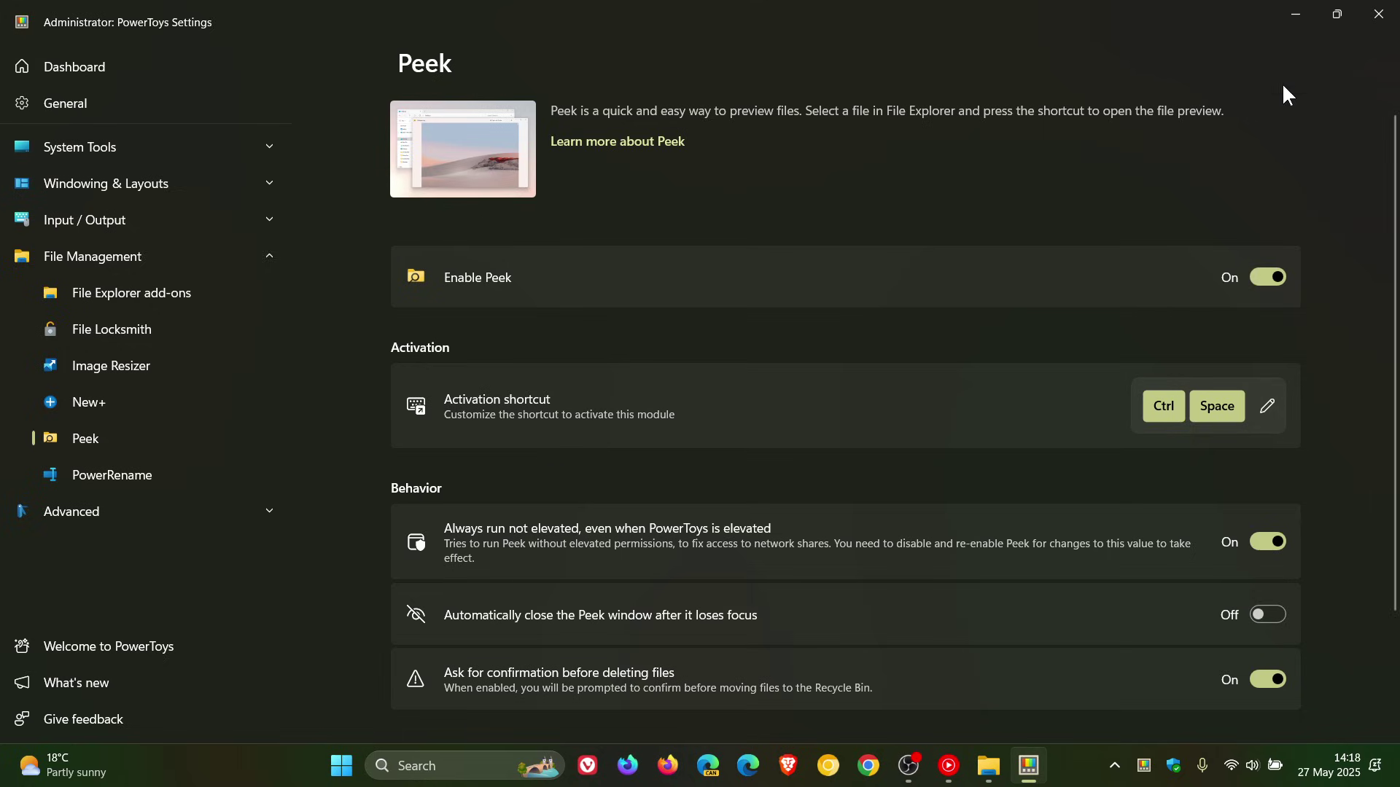
pyautogui.click(1298, 15)
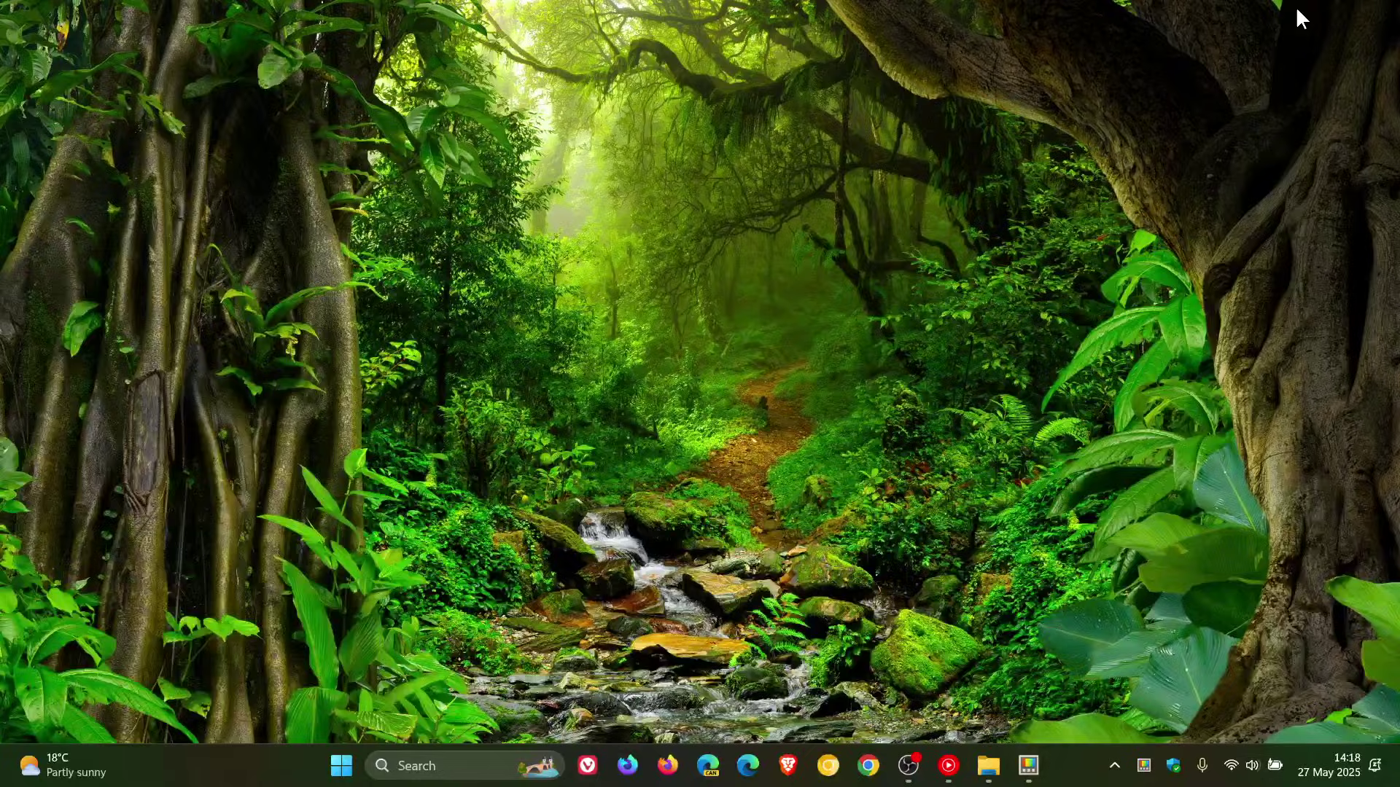
# Restore File Explorer and Peek-preview image 117 with Ctrl+Space, narrowing then closing the preview
pyautogui.click(988, 765)
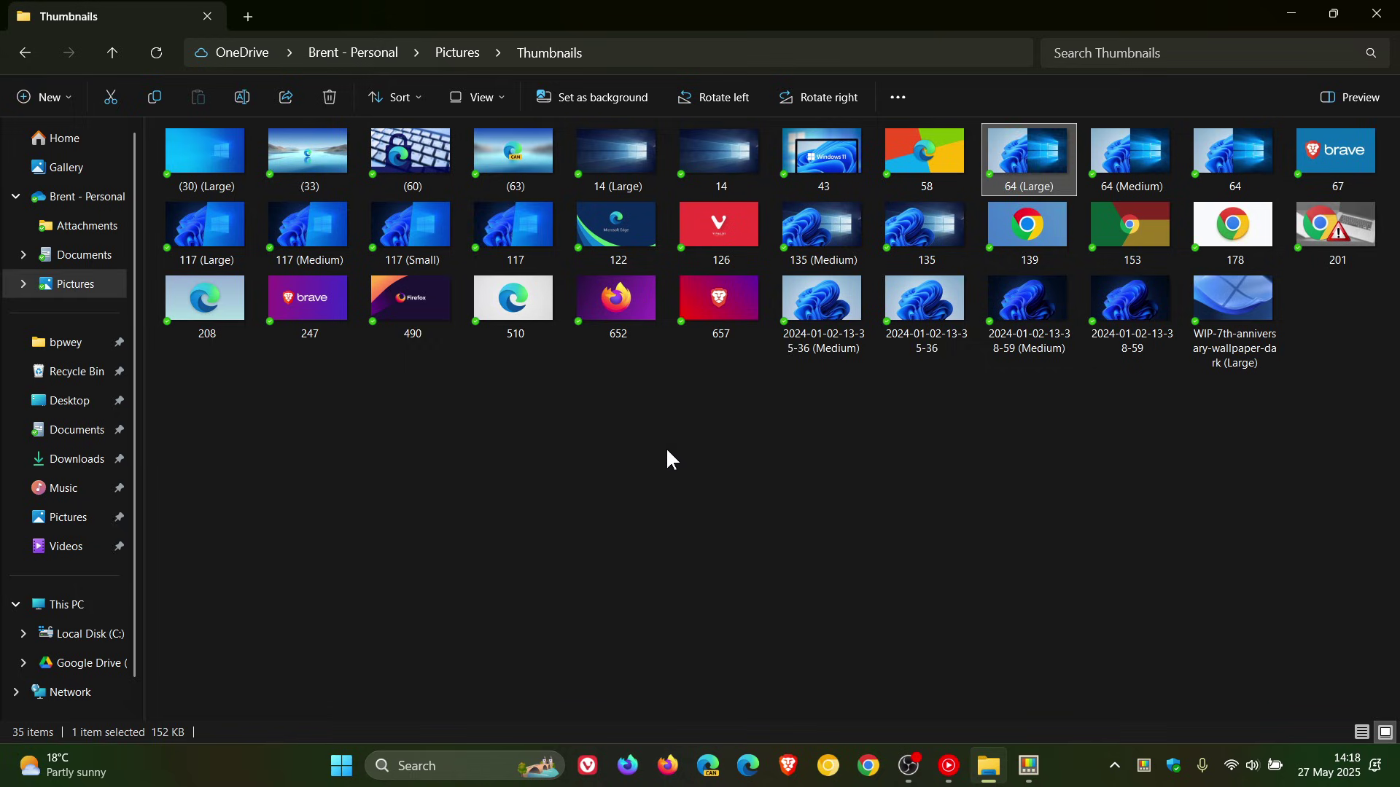
pyautogui.click(515, 232)
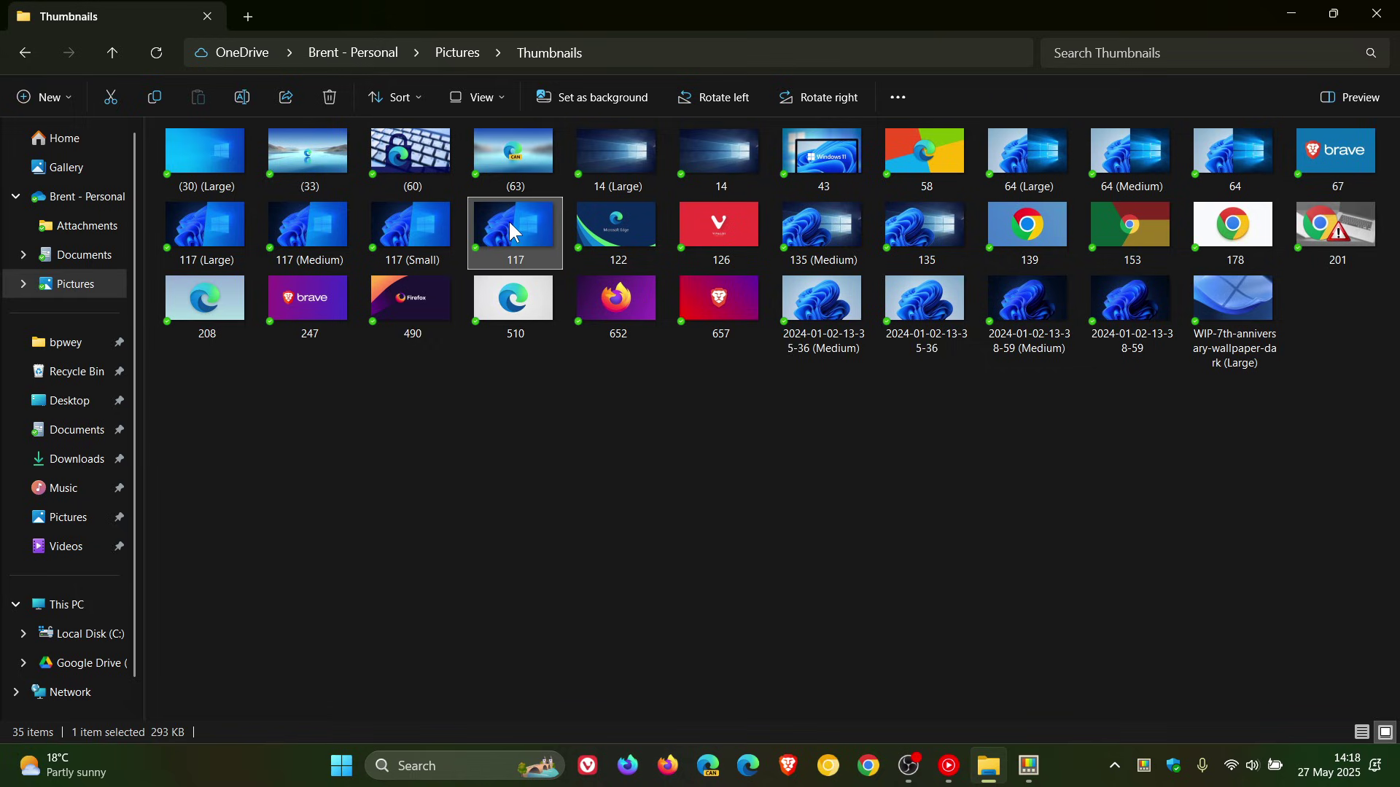
pyautogui.hotkey('ctrl', 'space')
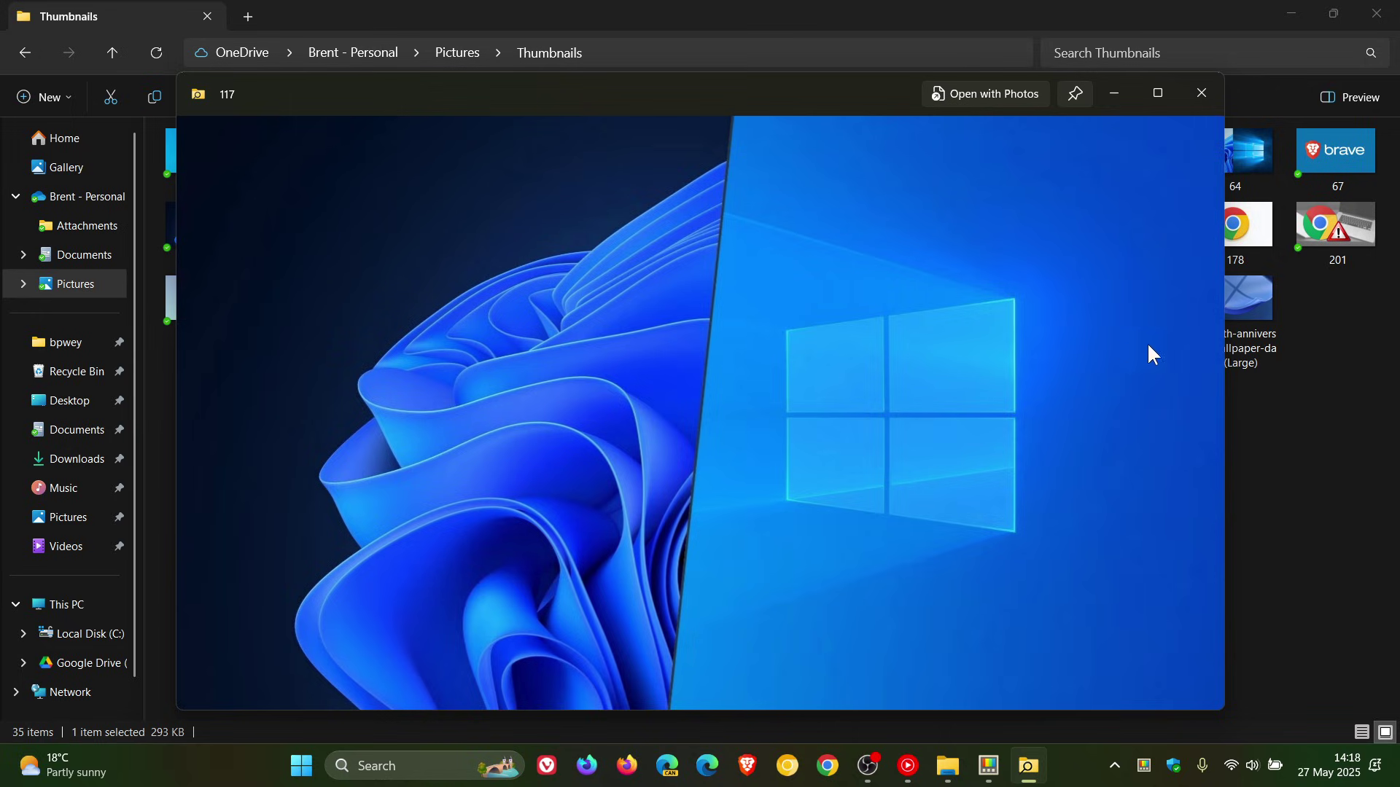
pyautogui.moveTo(1224, 370); pyautogui.dragTo(820, 409)
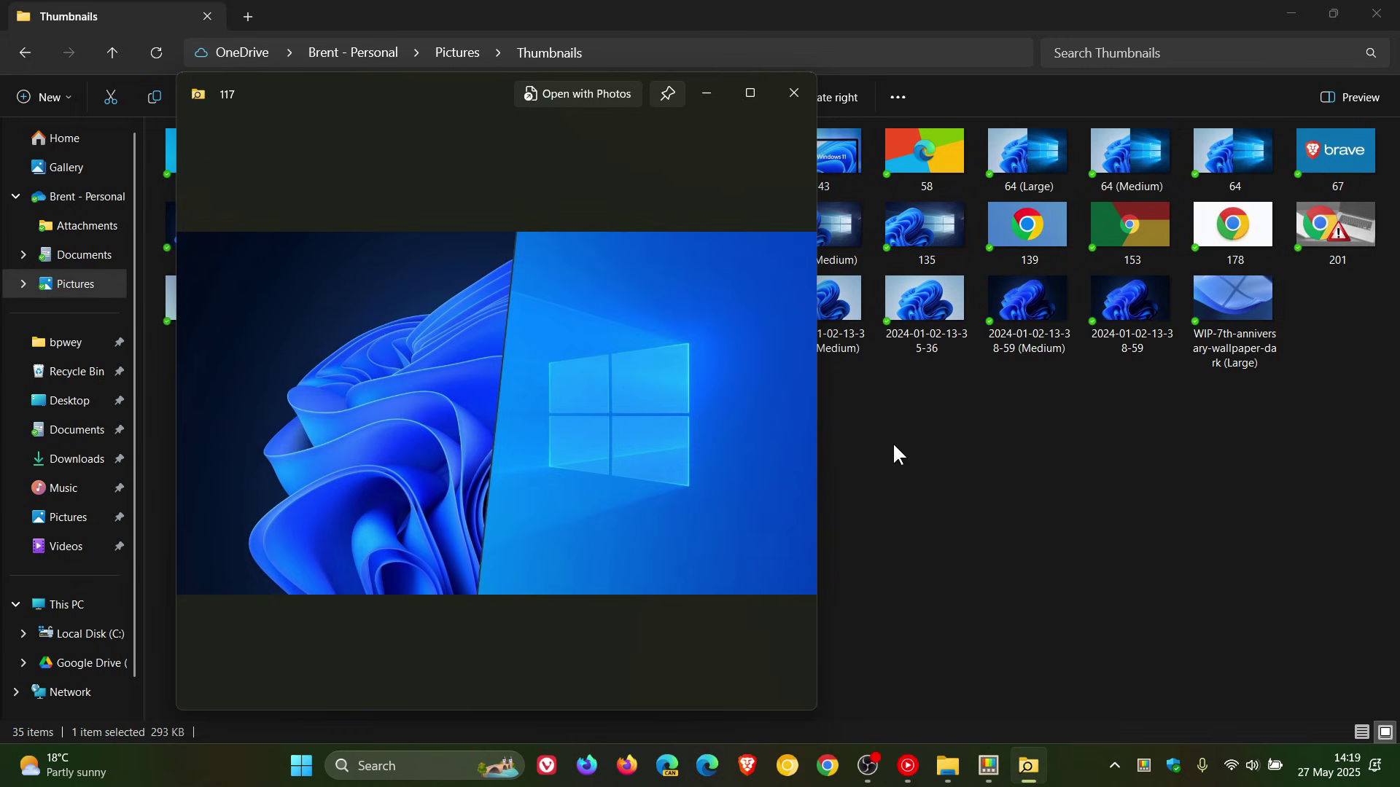
pyautogui.click(794, 93)
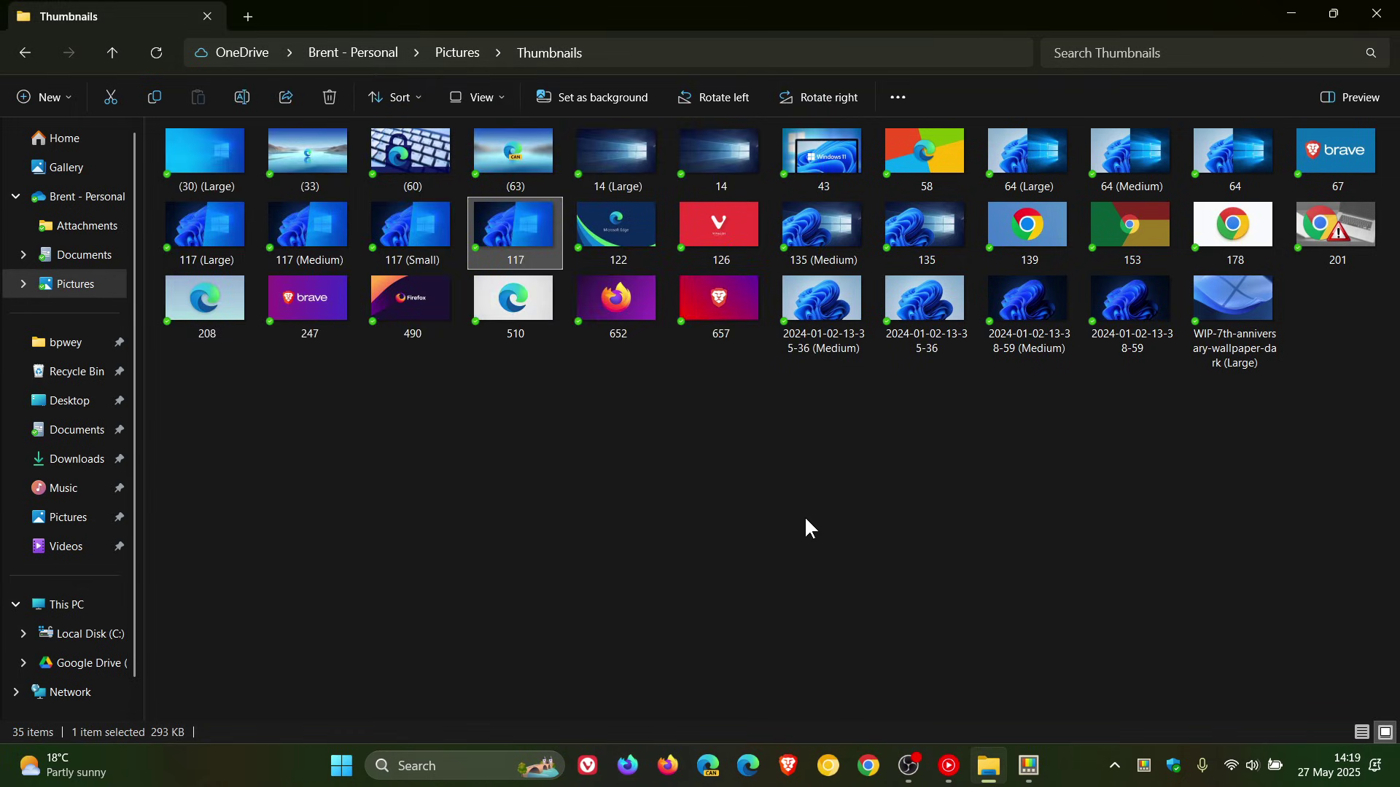
# Peek-preview image 208 with Ctrl+Space and close the preview
pyautogui.click(209, 293)
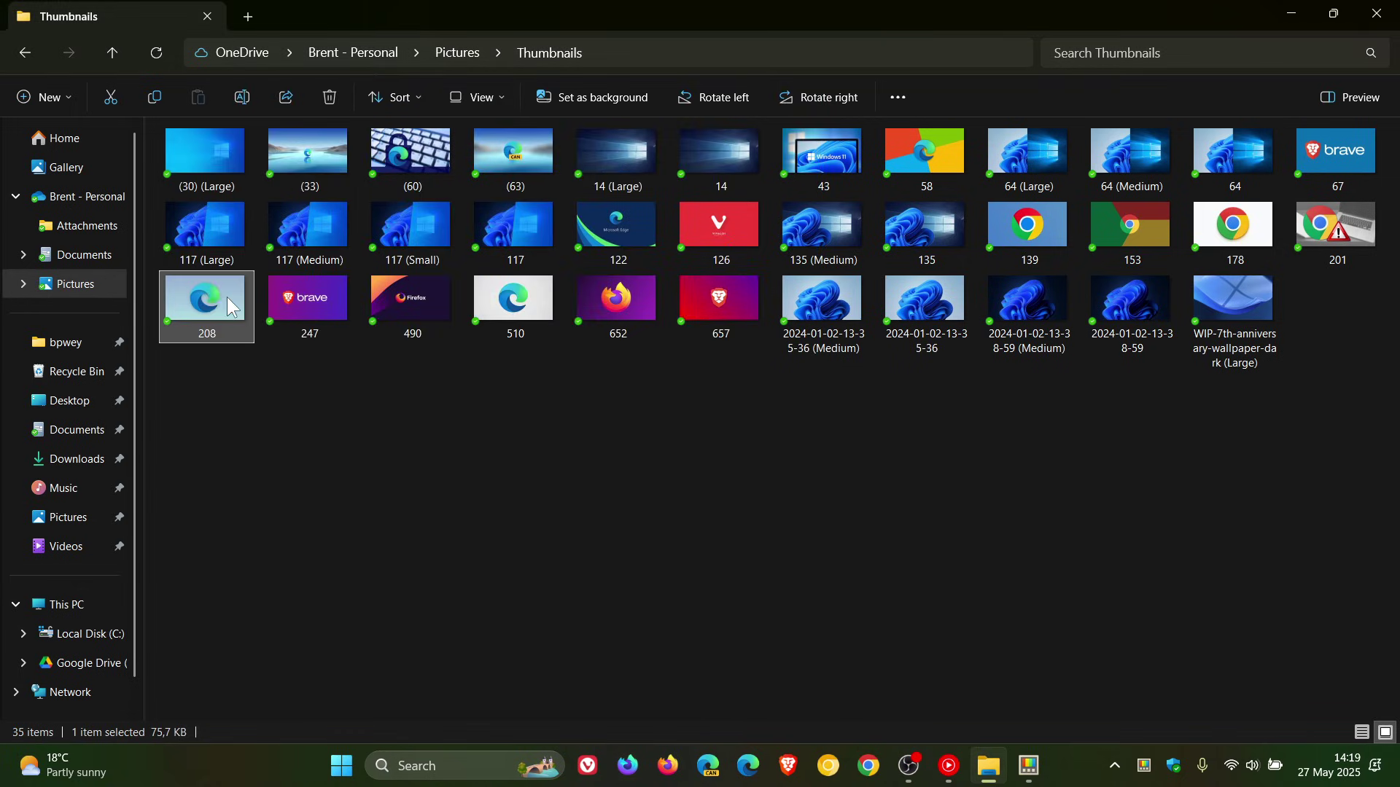
pyautogui.hotkey('ctrl', 'space')
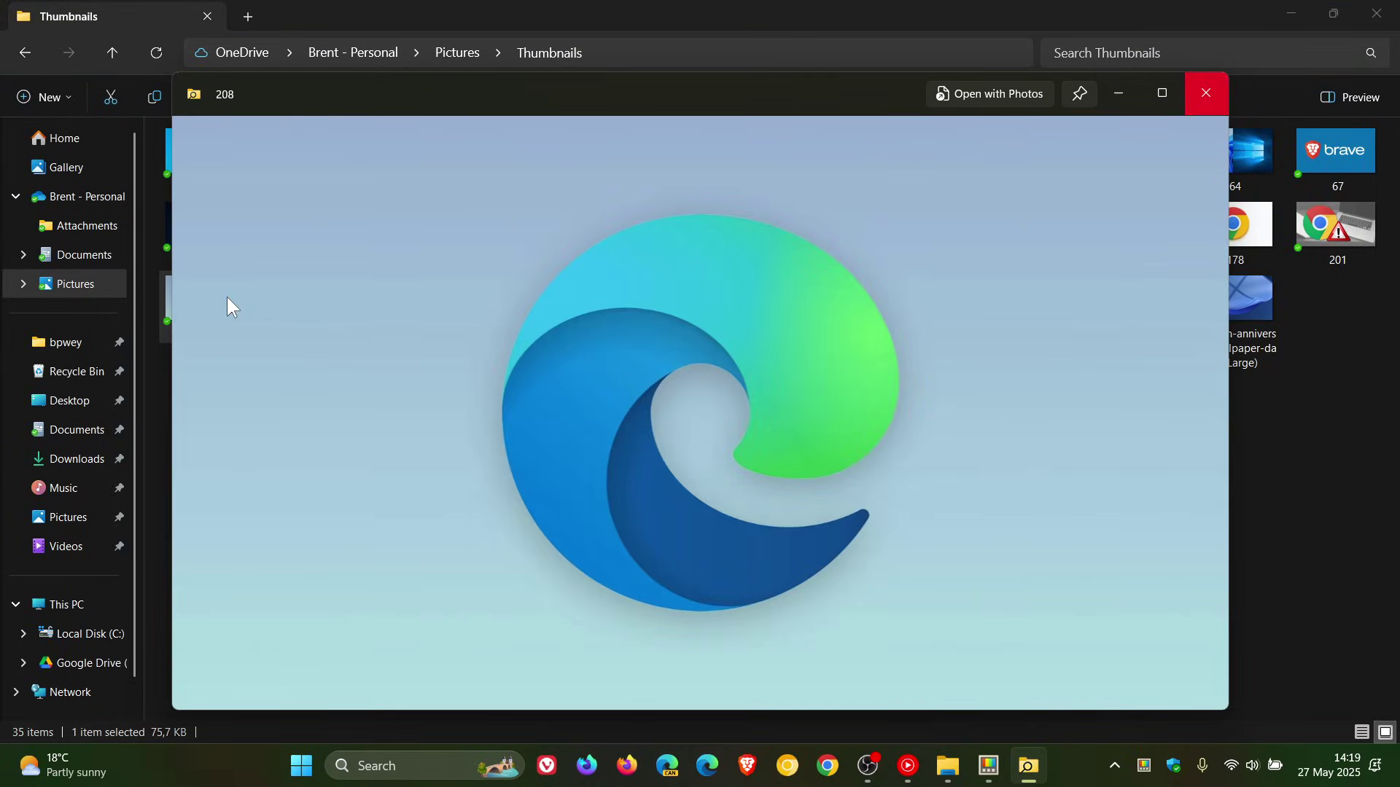
pyautogui.click(1205, 95)
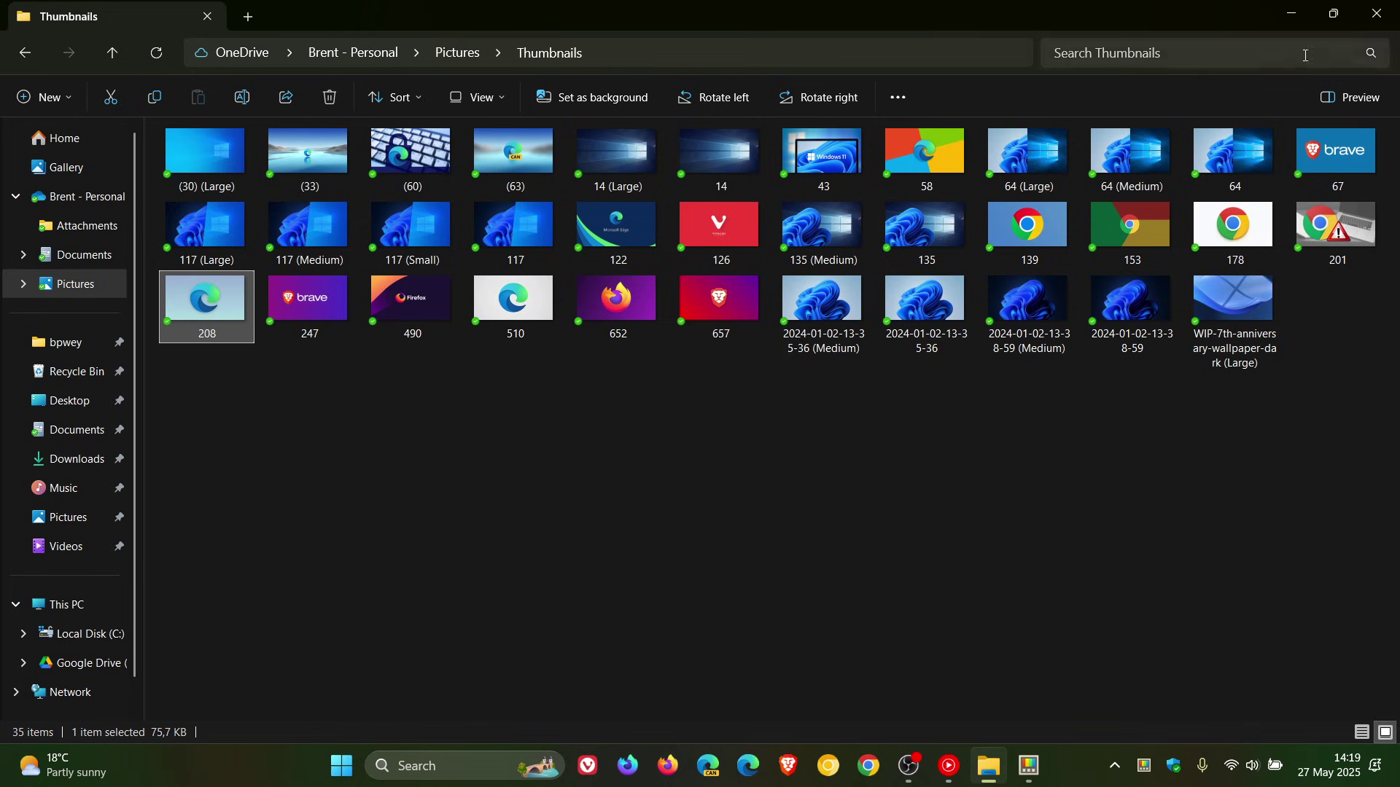
# Minimise File Explorer to leave the jungle wallpaper desktop showing
pyautogui.click(1292, 14)
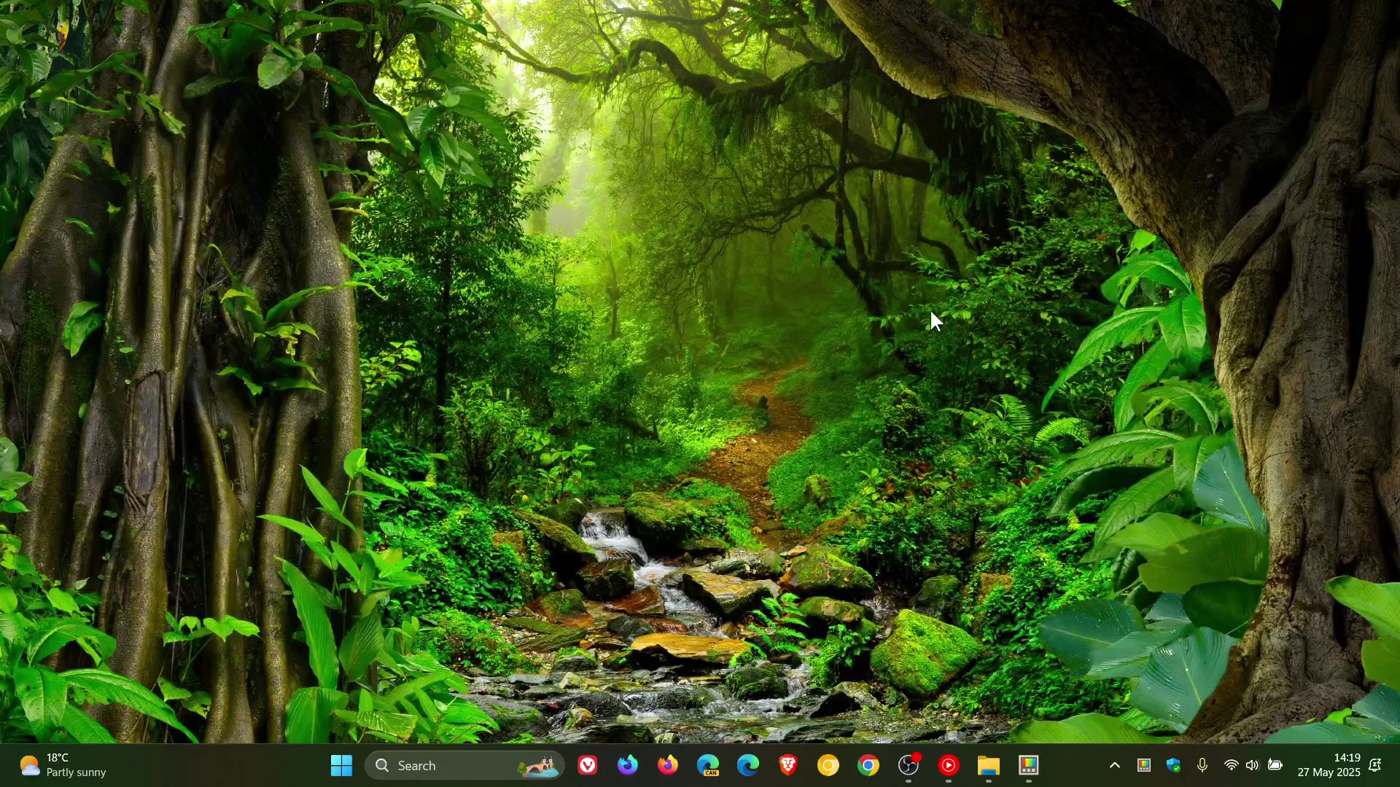